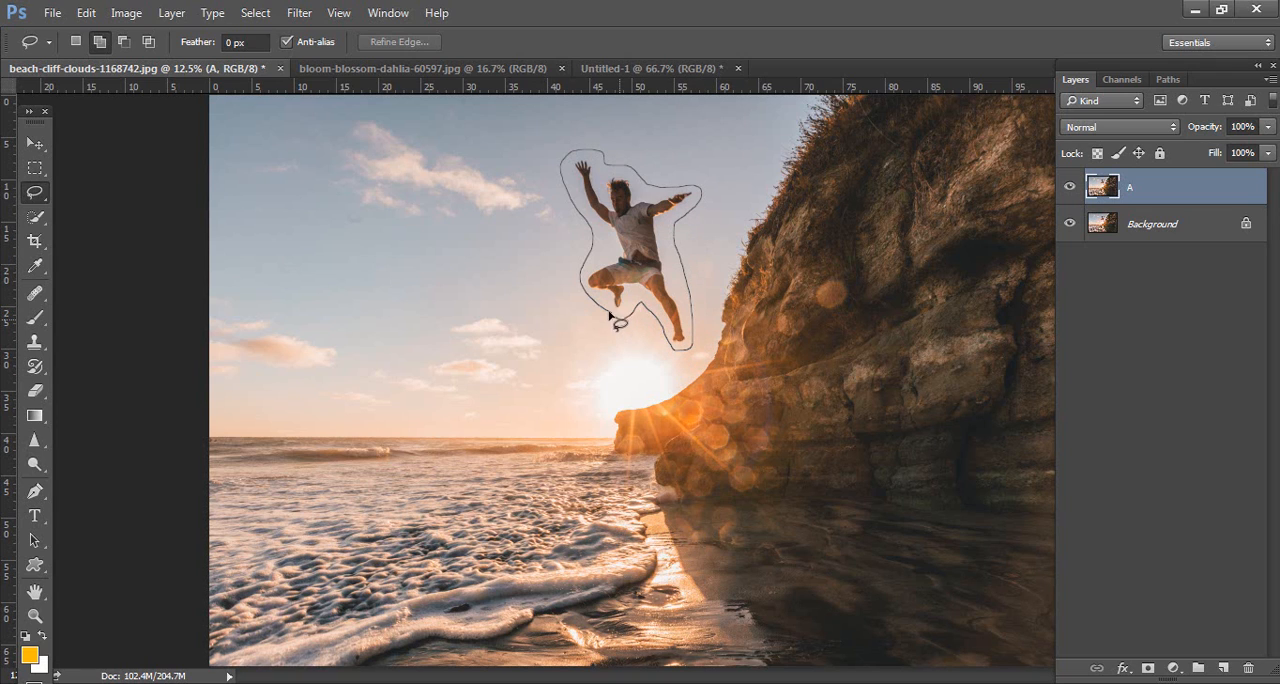
Step: Outline the jumping man on layer A with the Lasso and fill the selection using Content-Aware at 100% opacity
drag(614, 320, 618, 320)
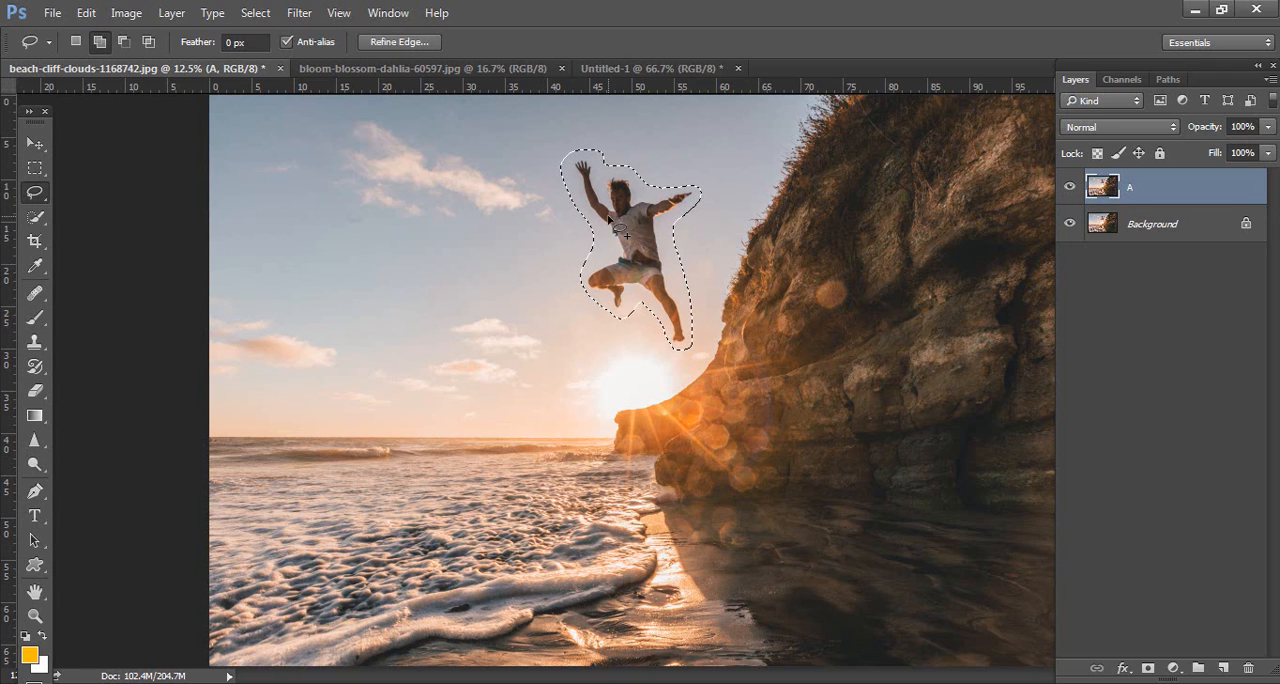
click(86, 12)
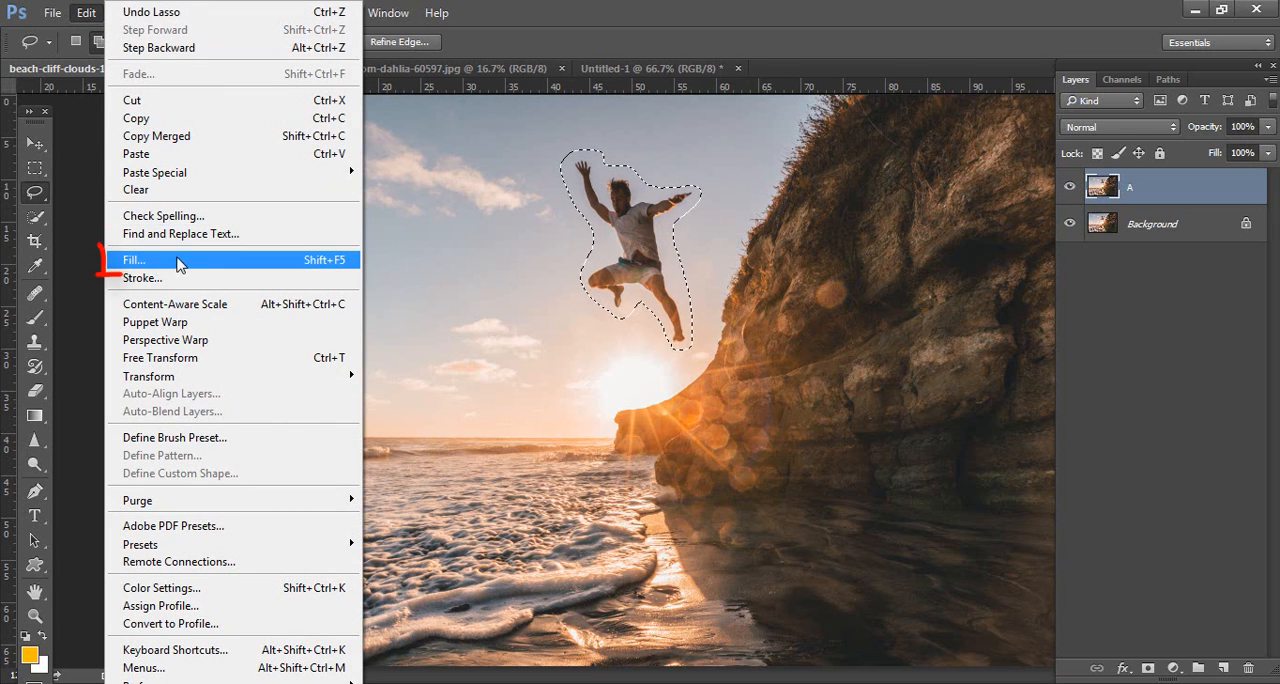
click(268, 263)
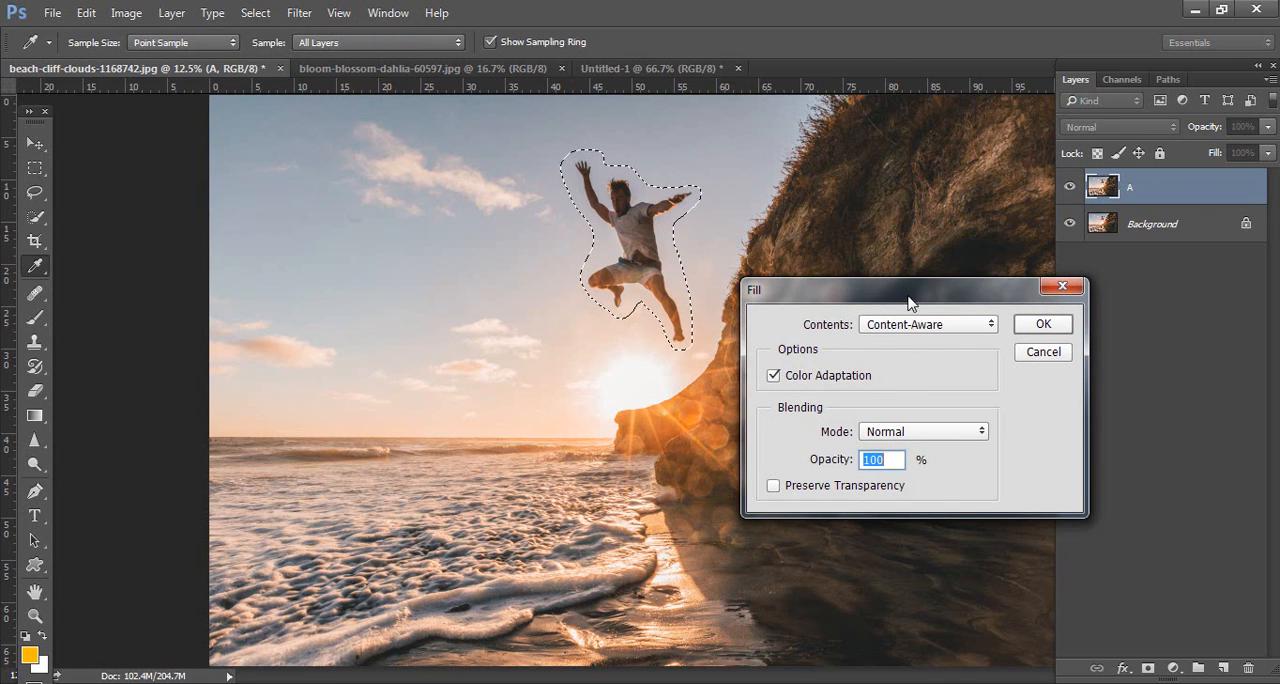
drag(908, 298, 900, 216)
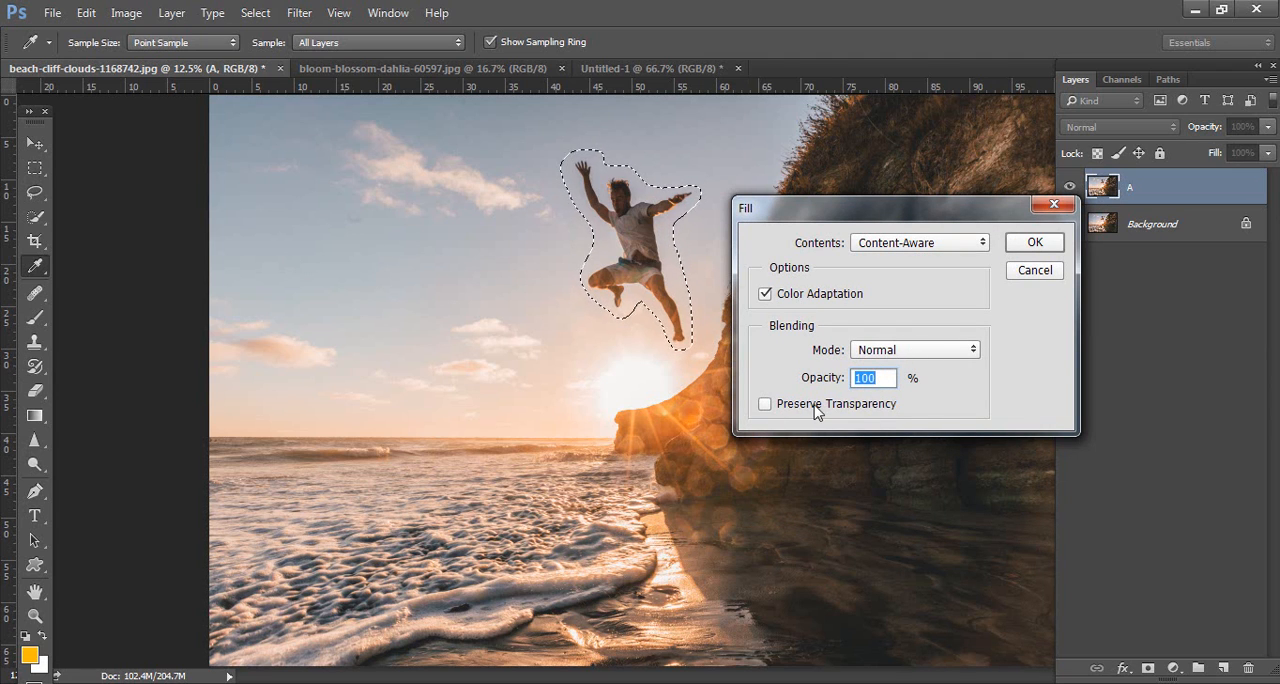
click(1016, 250)
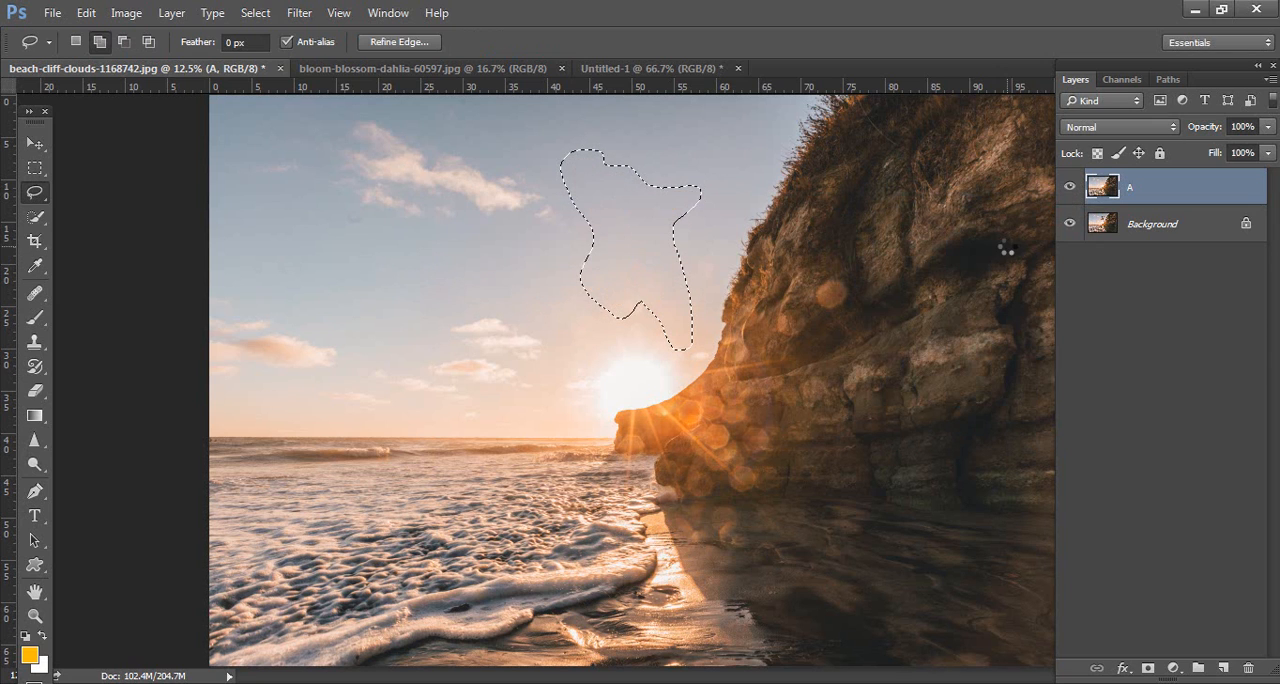
Step: Toggle layer A's visibility to compare it with the original, and clear the selection
click(1069, 189)
click(1069, 189)
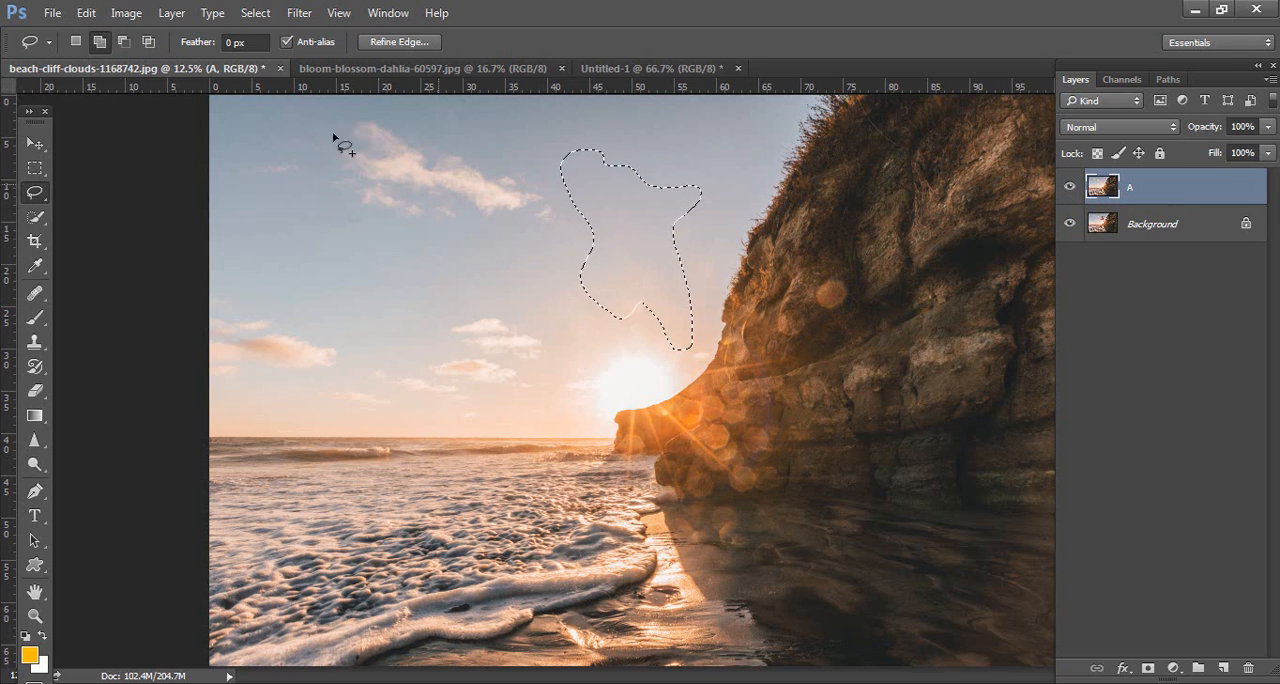
click(255, 13)
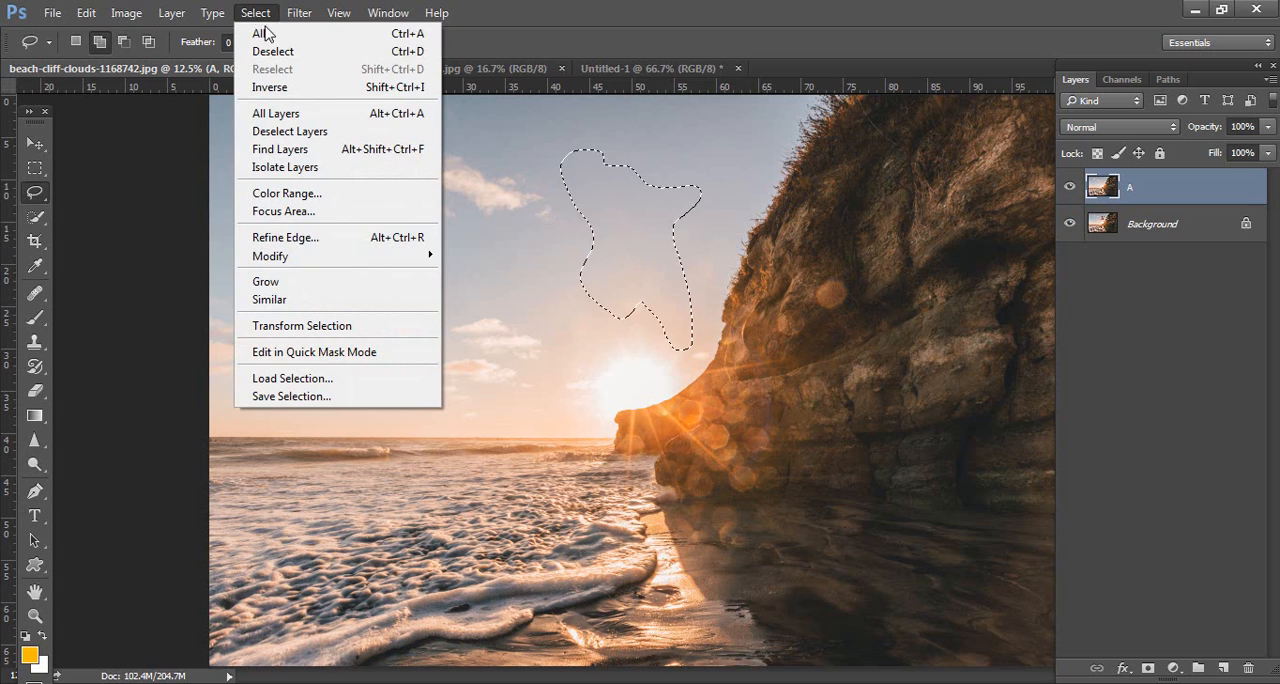
click(350, 52)
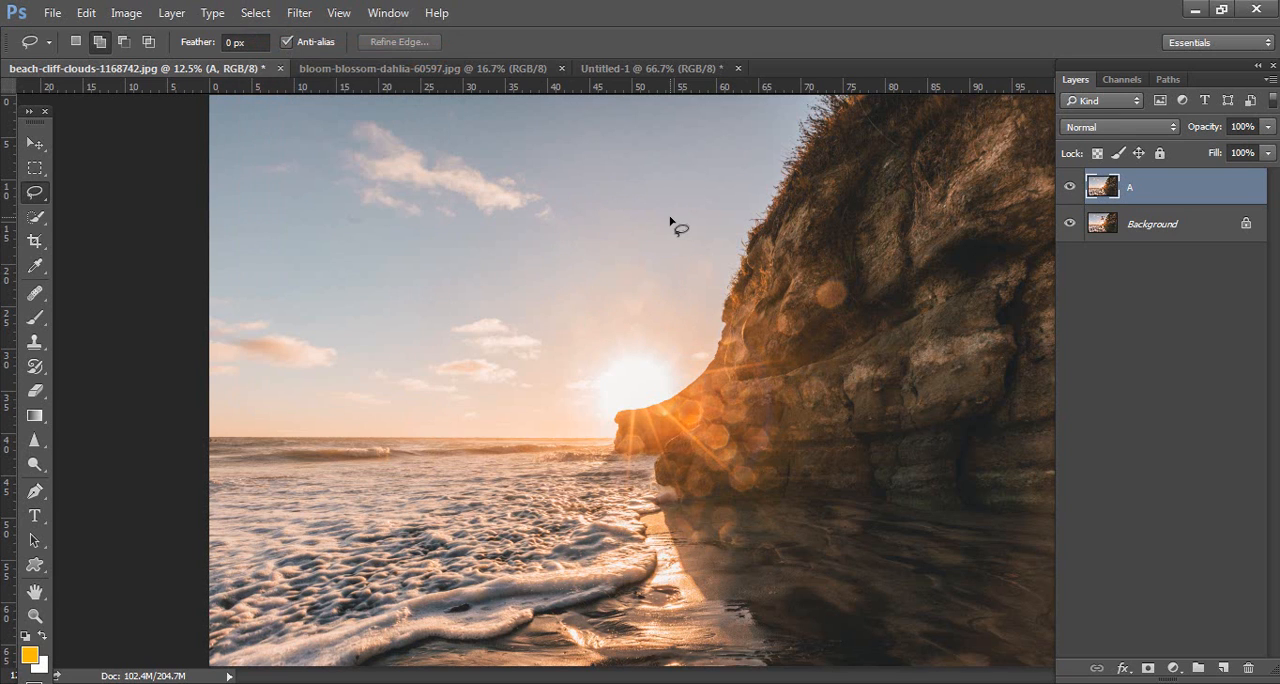
Step: Switch to the bloom-blossom-dahlia-60597.jpg document and duplicate its Background layer as B
click(449, 67)
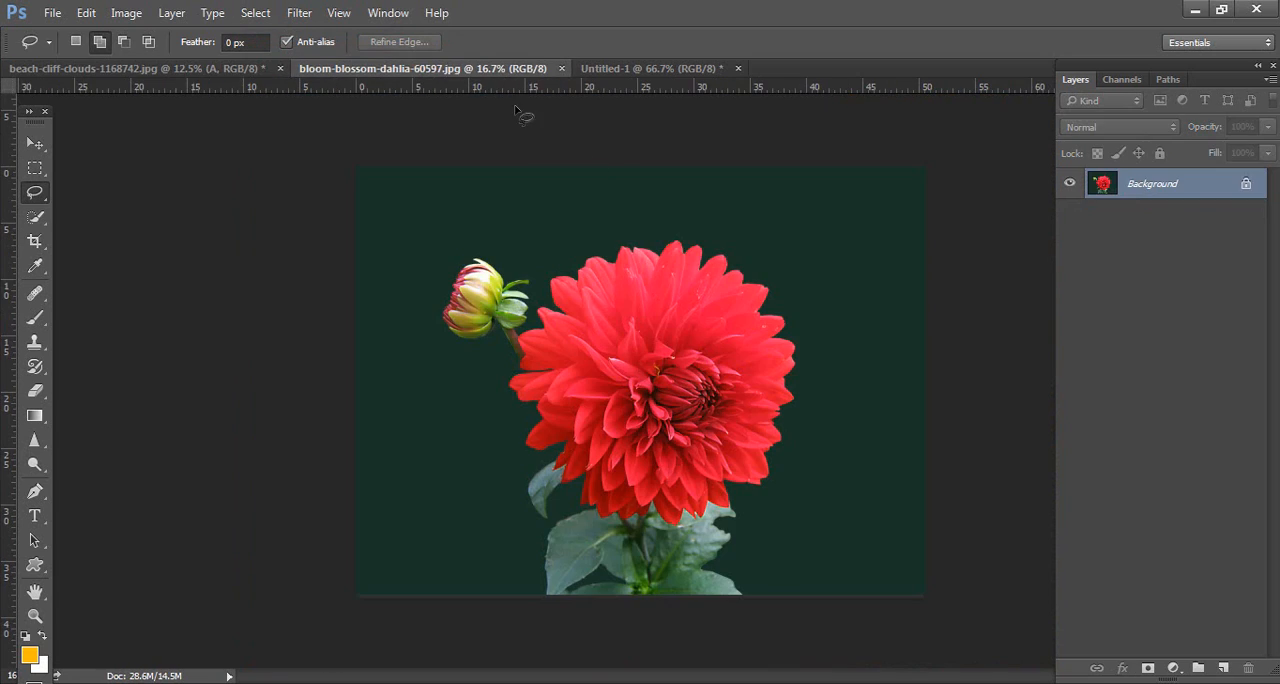
right_click(1148, 190)
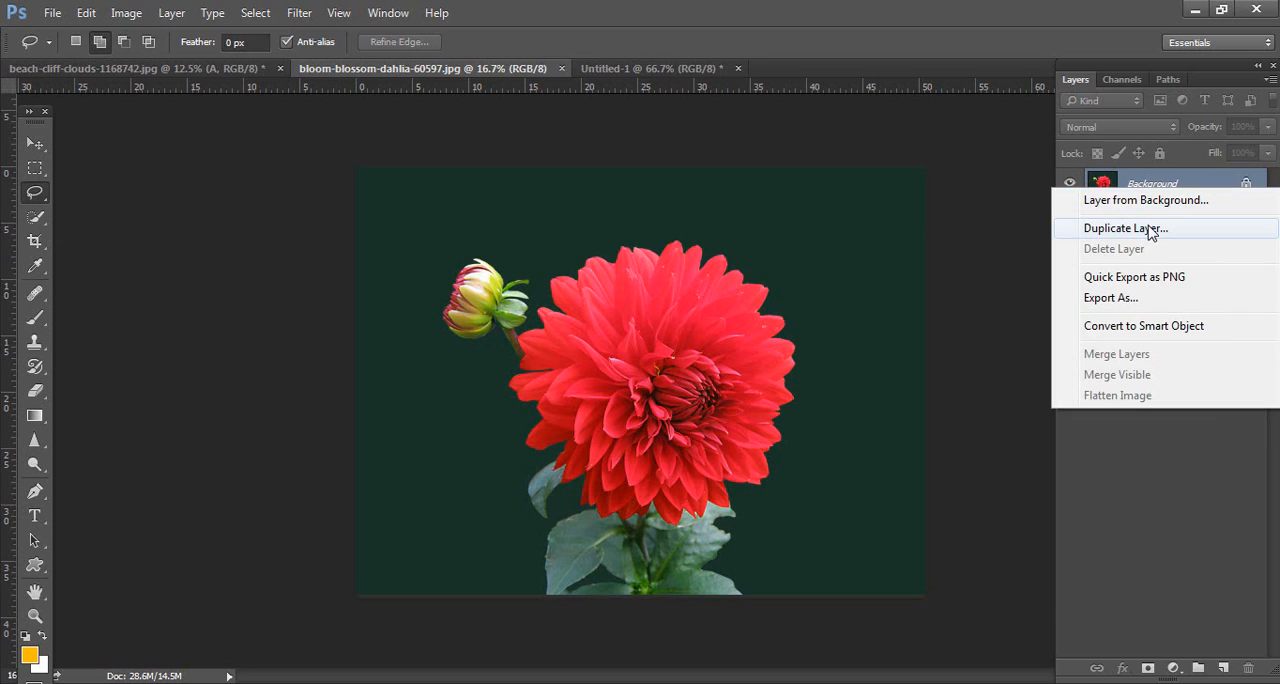
click(1148, 225)
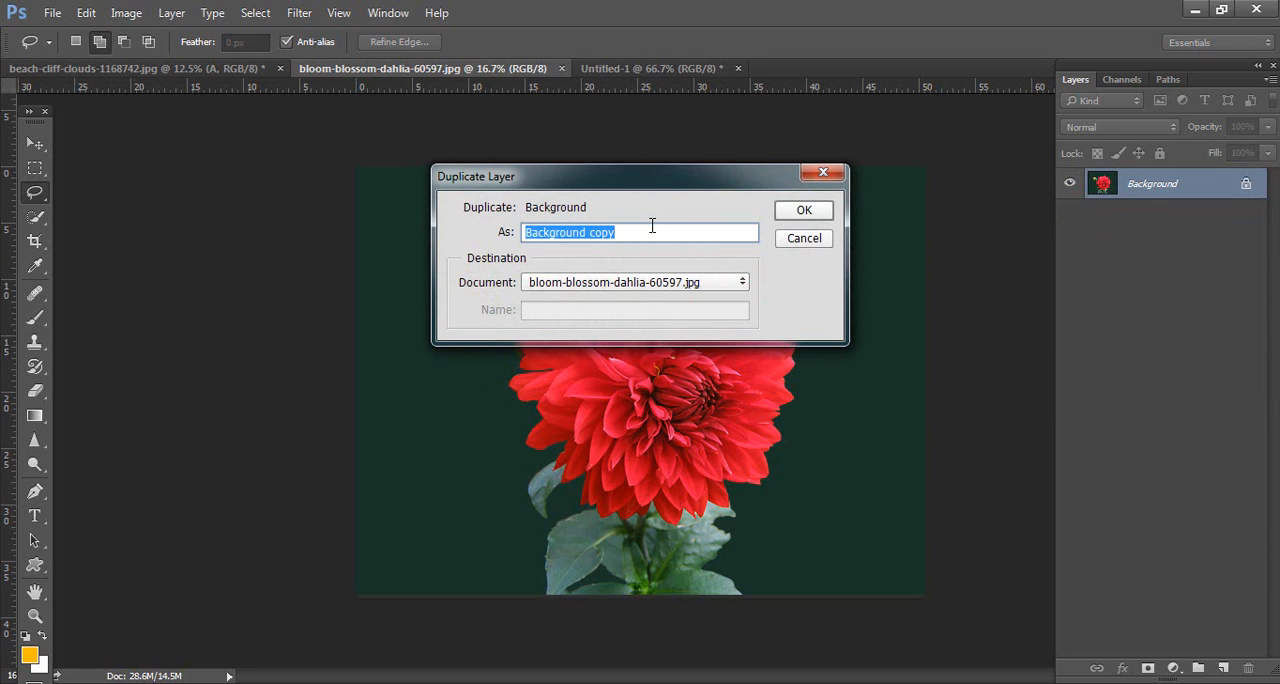
text(B)
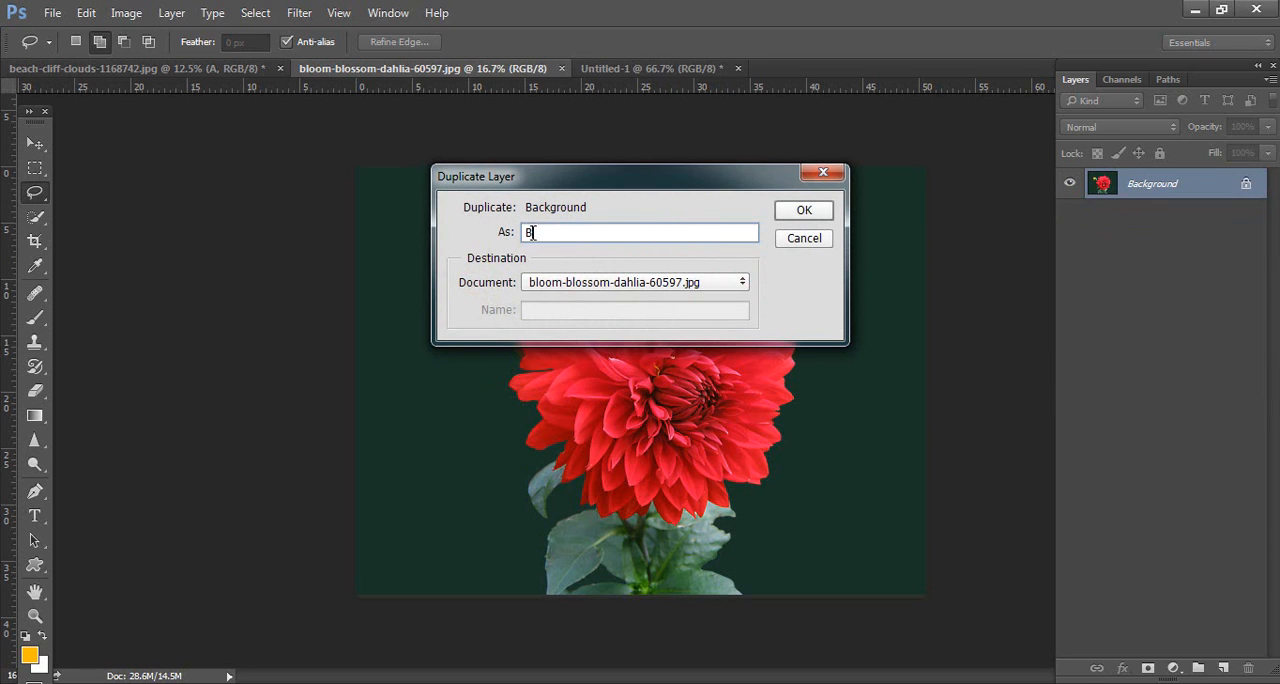
click(806, 211)
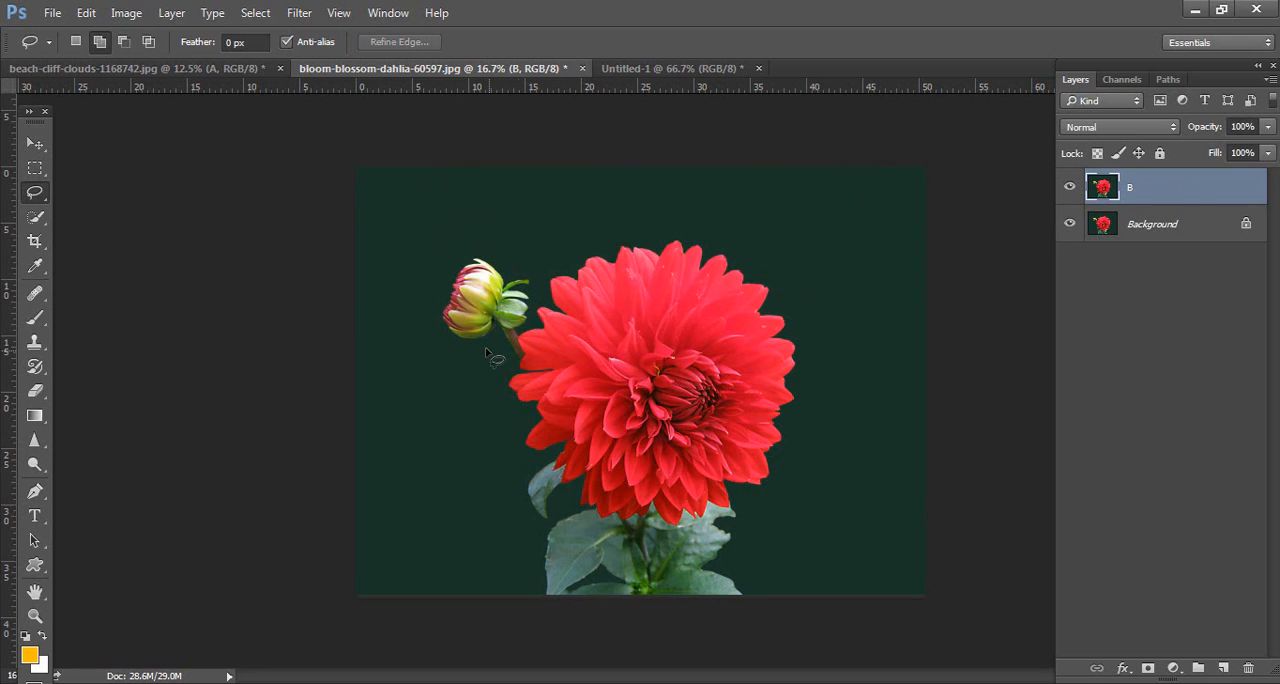
Step: Lasso the small flower bud on layer B, fill it using Content-Aware at 100% opacity, and clear the selection
mouse_move(470, 350)
mouse_down()
mouse_move(438, 341)
mouse_move(419, 308)
mouse_move(435, 267)
mouse_move(478, 244)
mouse_move(521, 259)
mouse_move(534, 297)
mouse_move(520, 323)
mouse_move(465, 352)
mouse_up()
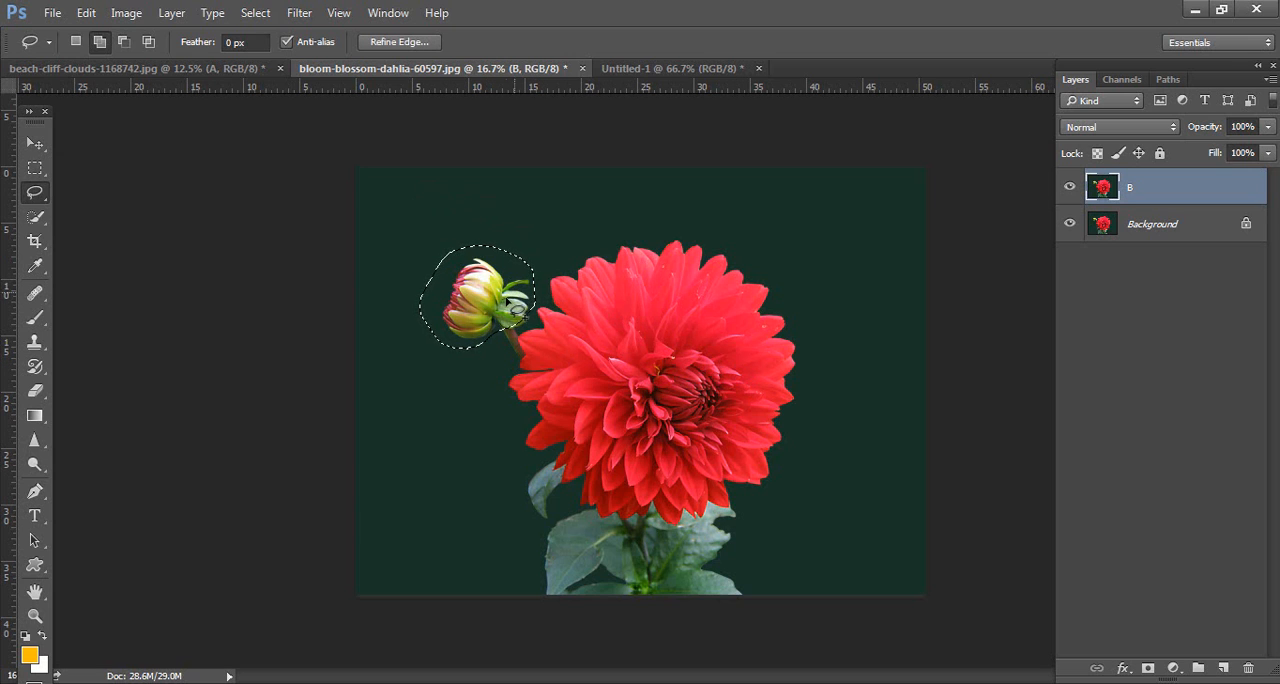
key(shift+F5)
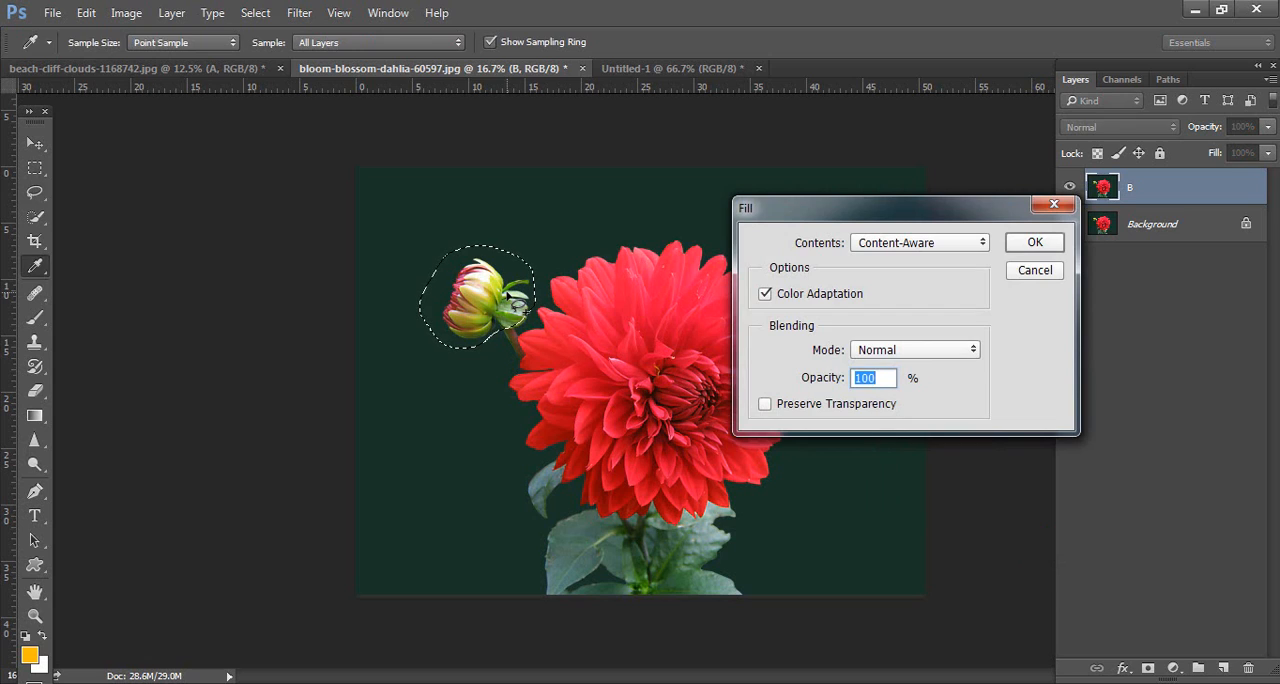
key(Return)
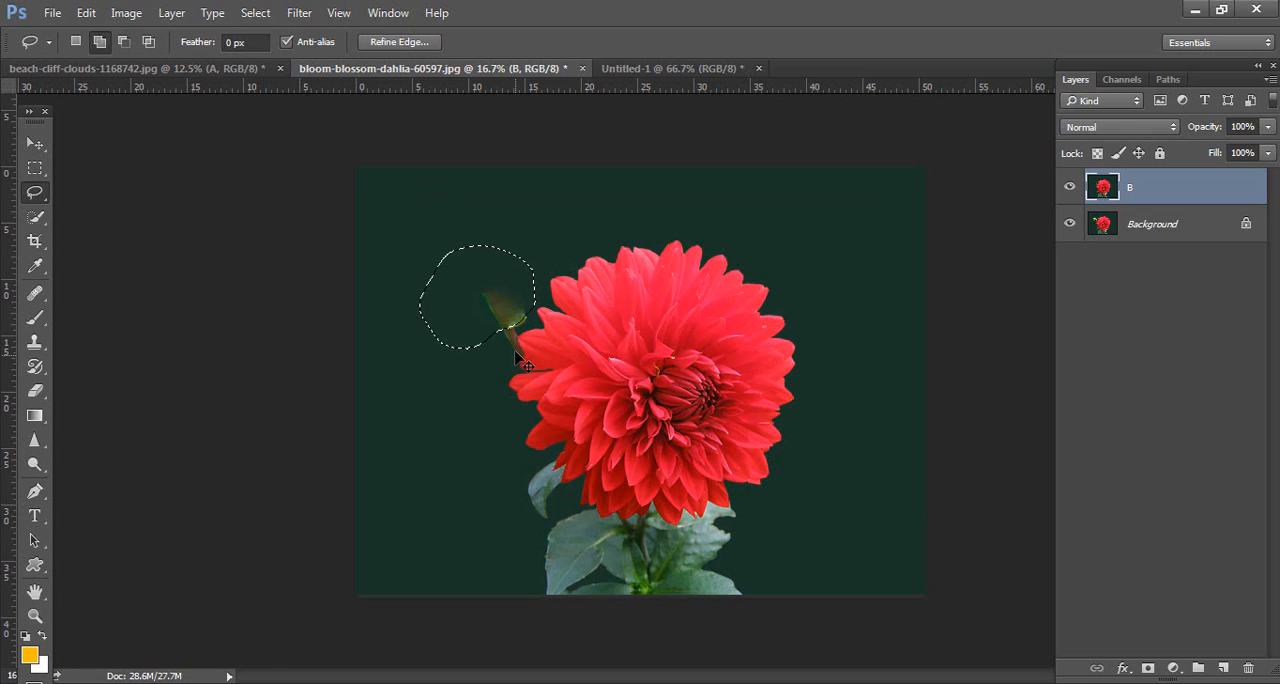
key(ctrl+d)
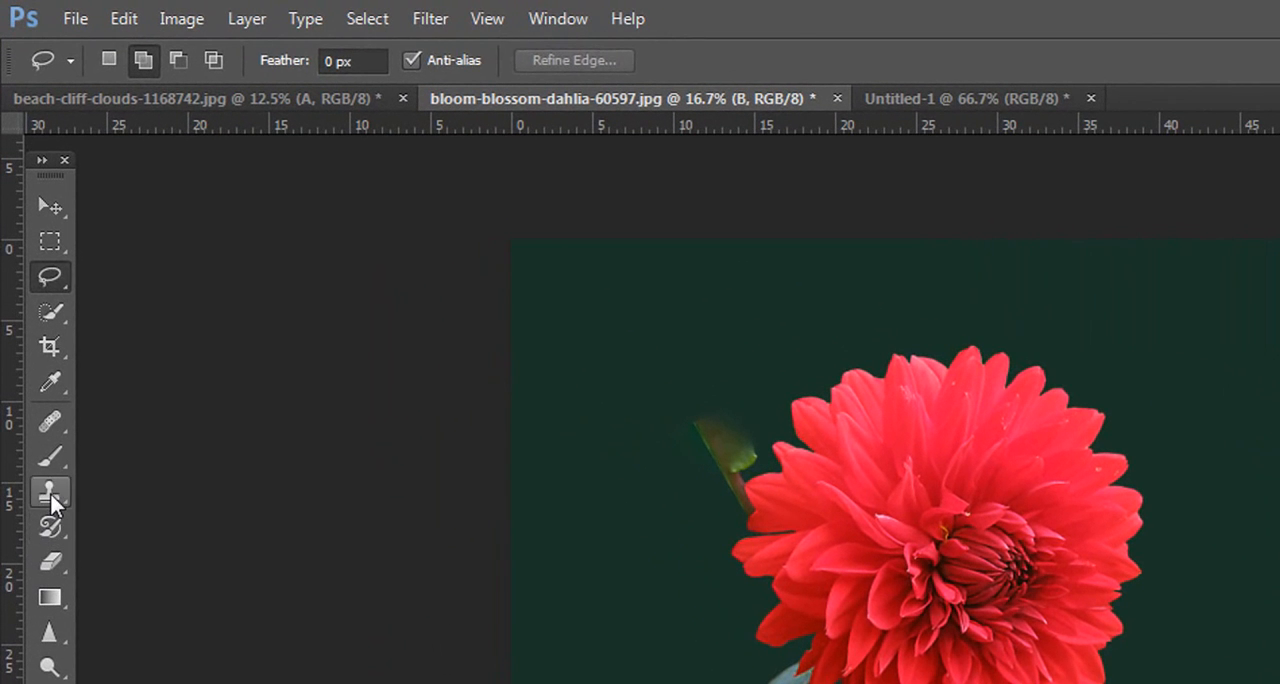
Step: Clone the dark green background over the upper end of the leftover stem with the Clone Stamp at brush size 250
click(35, 343)
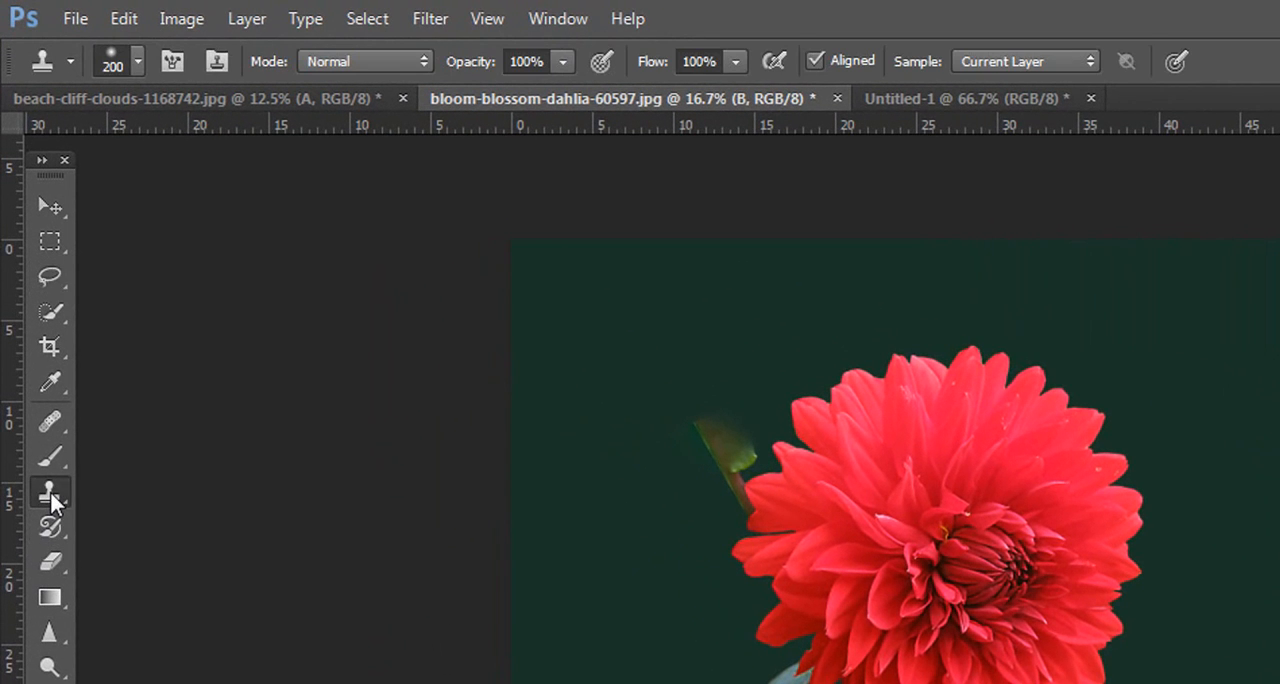
right_click(50, 492)
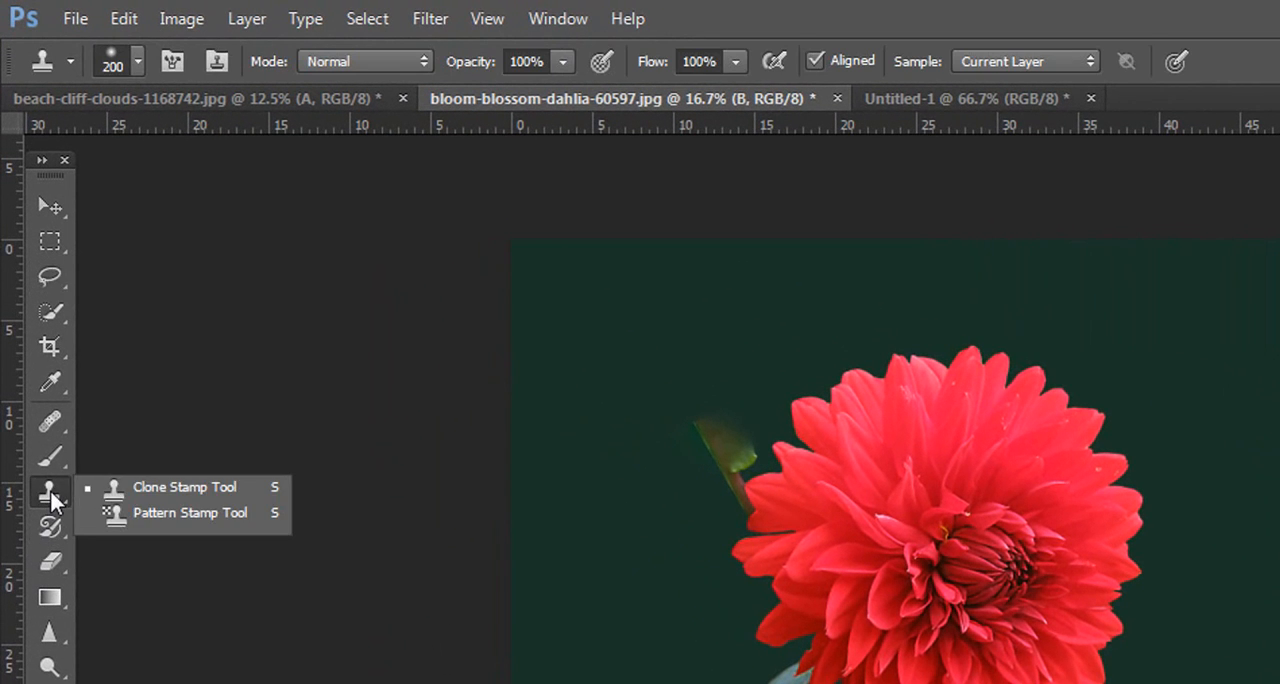
click(187, 490)
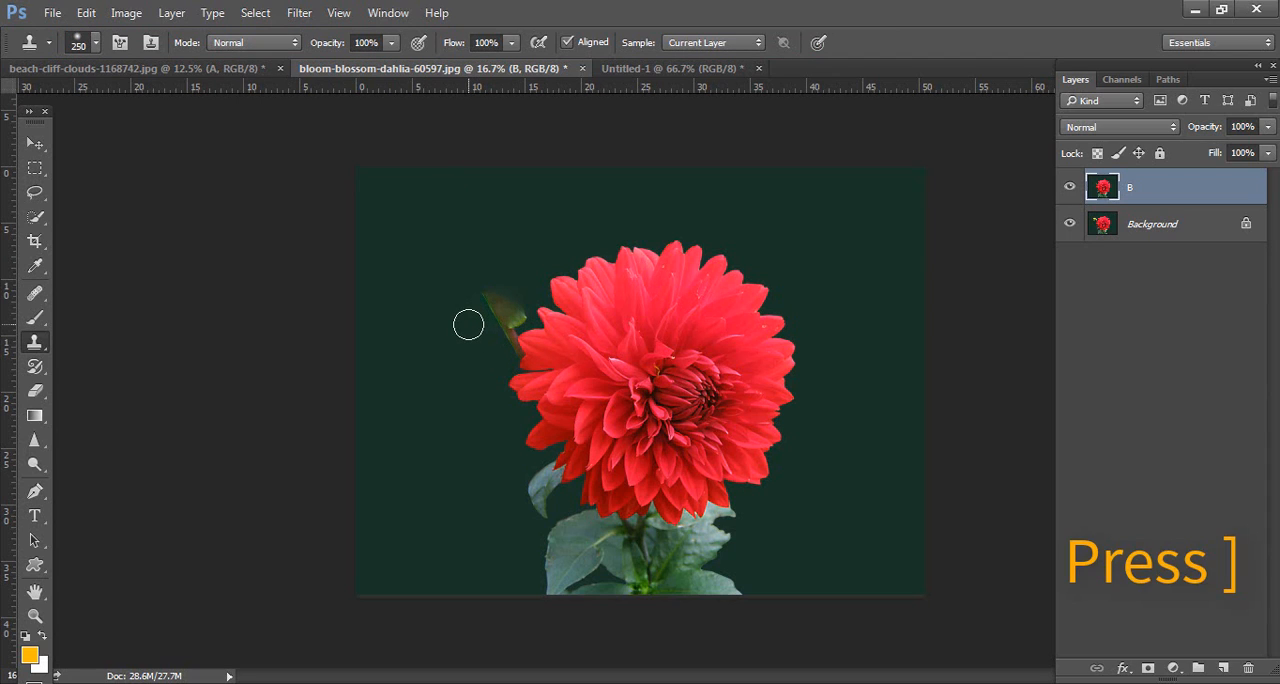
key(ctrl+plus)
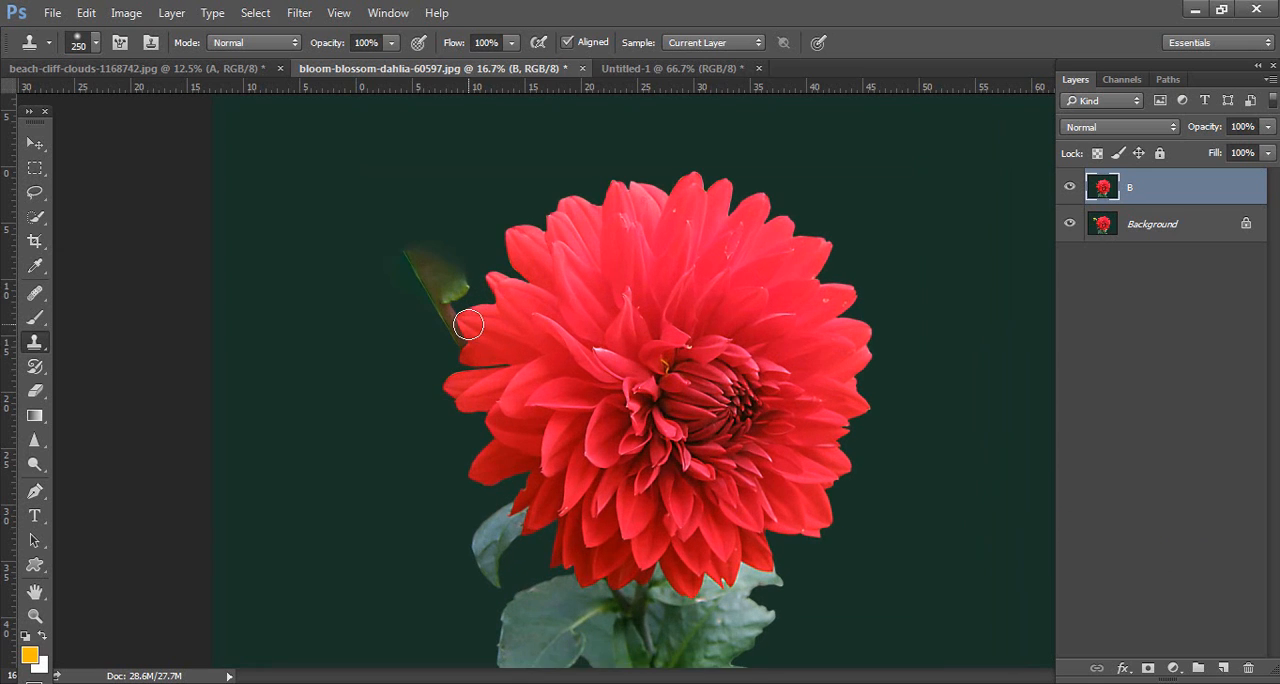
key(ctrl+plus)
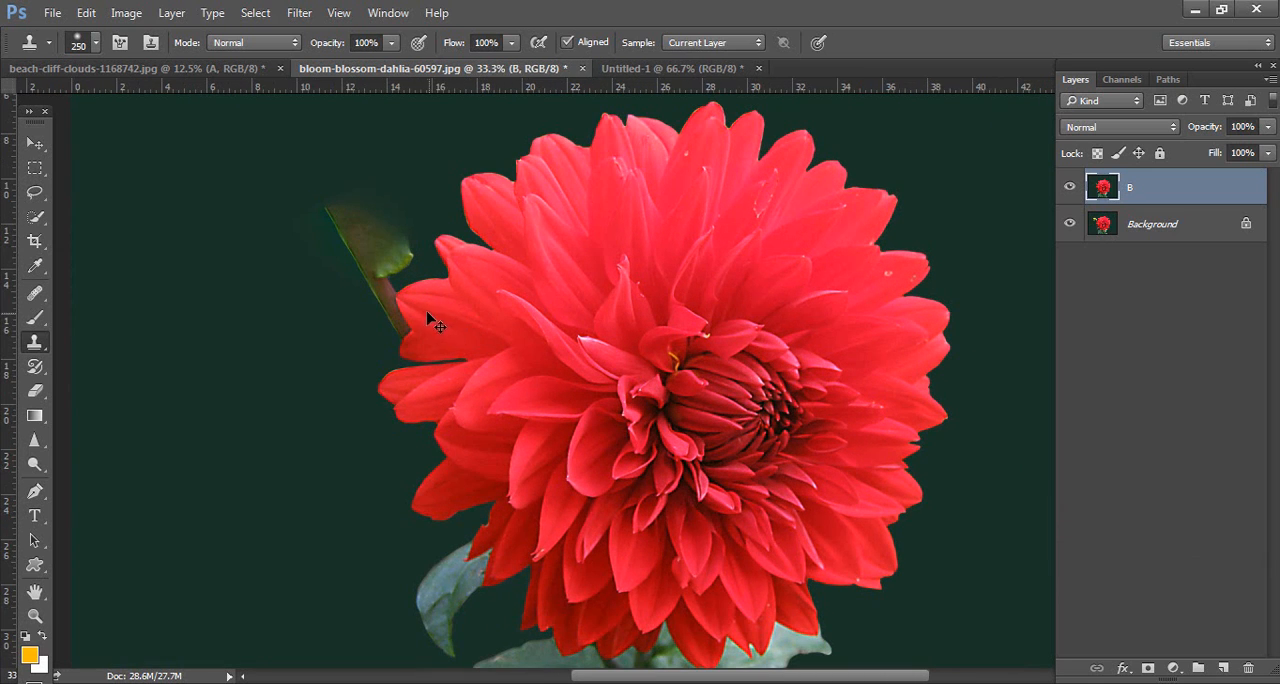
drag(517, 312, 541, 318)
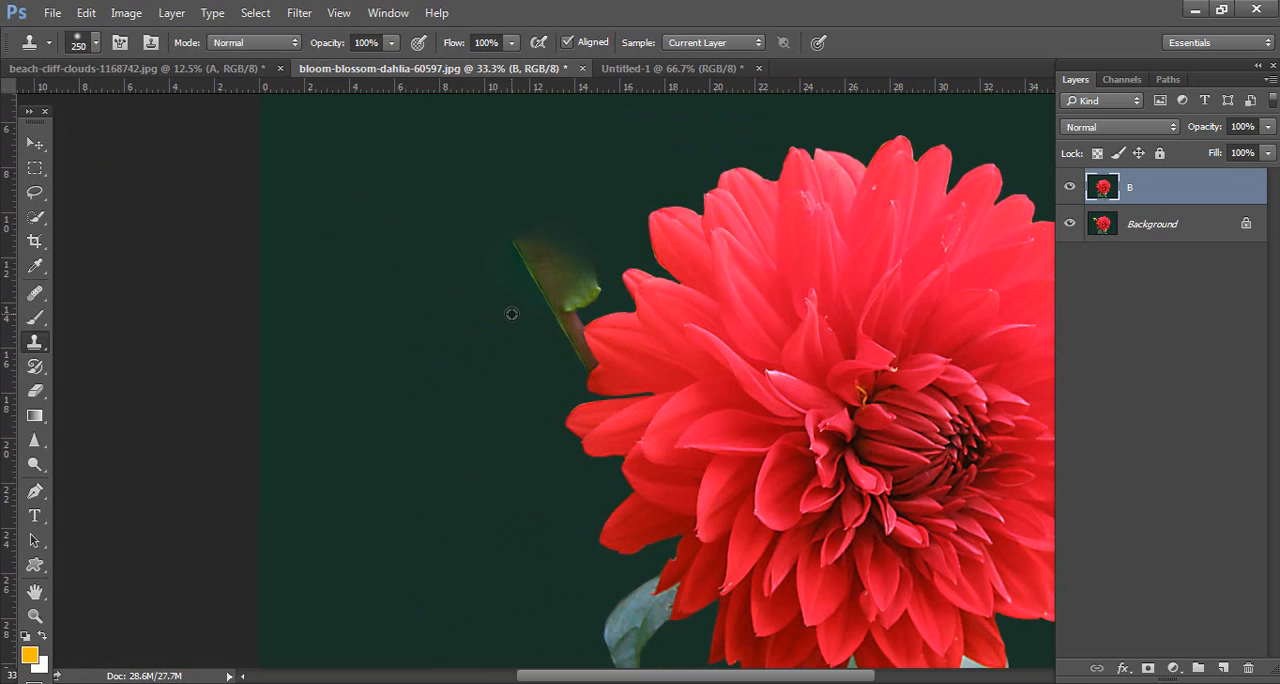
alt+click(512, 314)
click(518, 253)
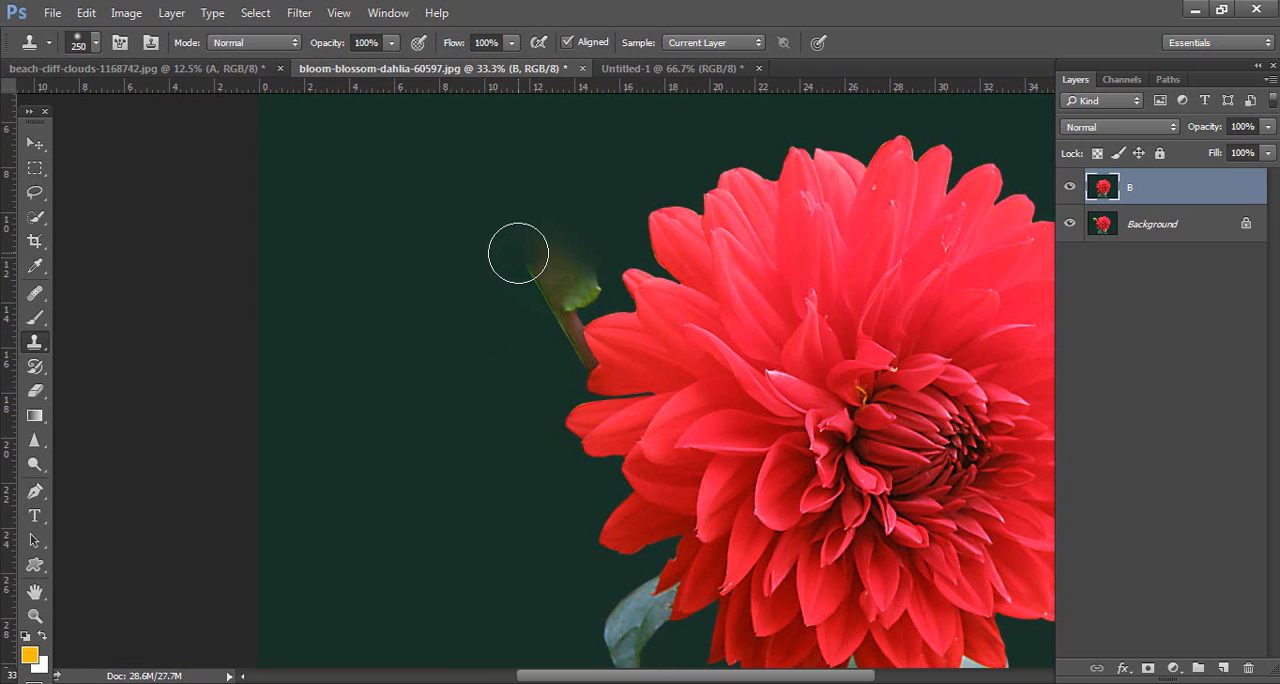
mouse_move(526, 270)
mouse_down()
mouse_move(549, 294)
mouse_move(544, 310)
mouse_up()
click(544, 312)
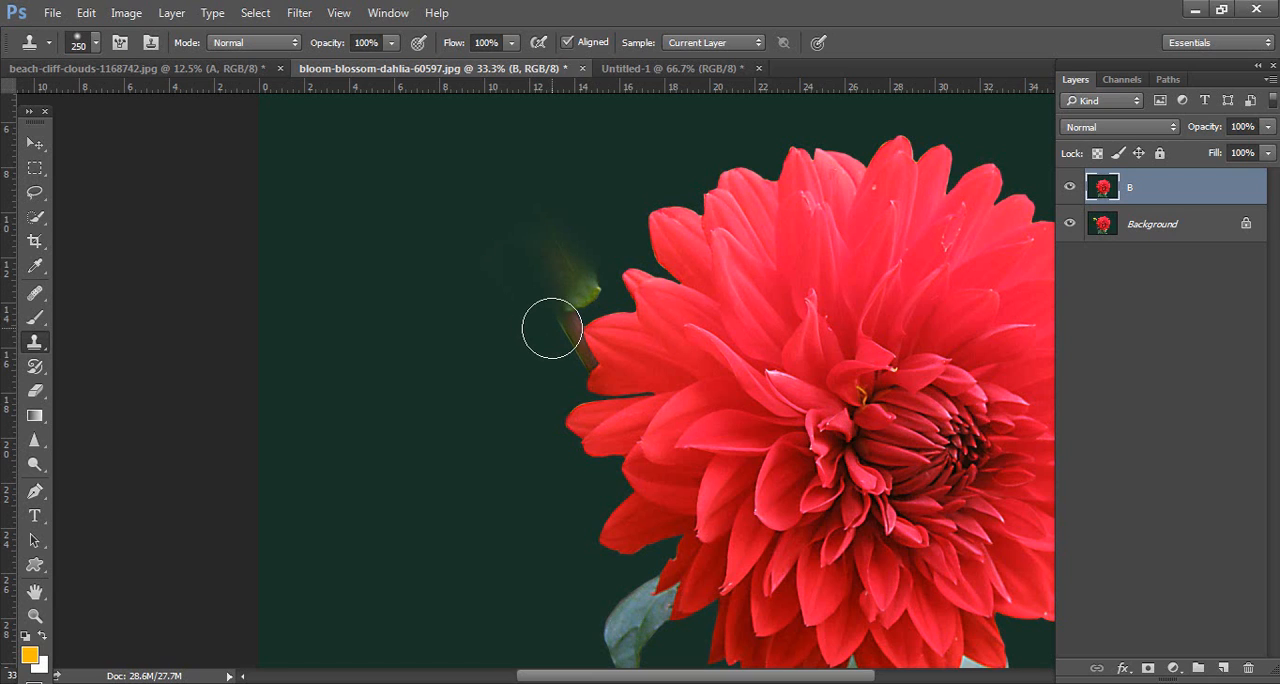
click(551, 329)
click(528, 242)
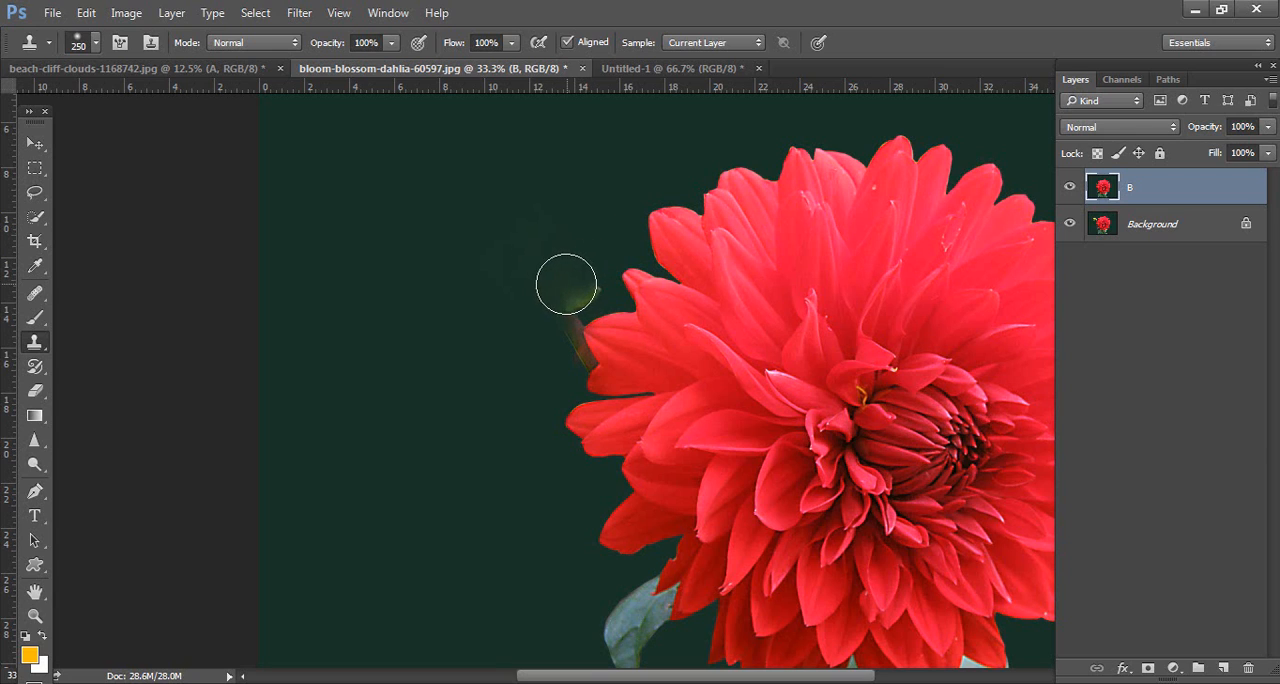
Step: Try to clone out the remaining leaf and stem beside the petals, reducing the brush size to 150
mouse_move(598, 275)
mouse_down()
mouse_move(580, 283)
mouse_move(546, 357)
mouse_up()
alt+click(577, 278)
click(569, 306)
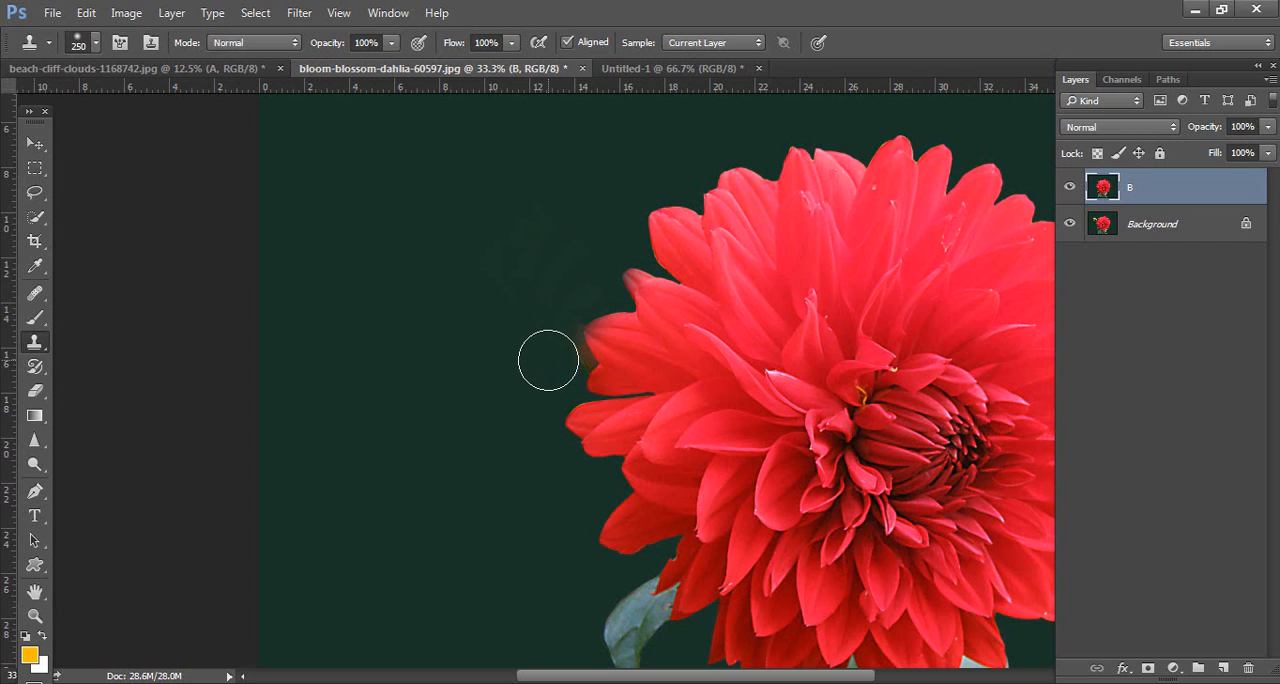
key(bracketleft)
key(bracketleft)
alt+click(565, 359)
click(573, 361)
mouse_move(573, 361)
mouse_down()
mouse_move(745, 495)
mouse_move(596, 370)
mouse_move(648, 297)
mouse_move(554, 303)
mouse_up()
Step: Step backward through the recent clone strokes made along the petal edges
key(ctrl+z)
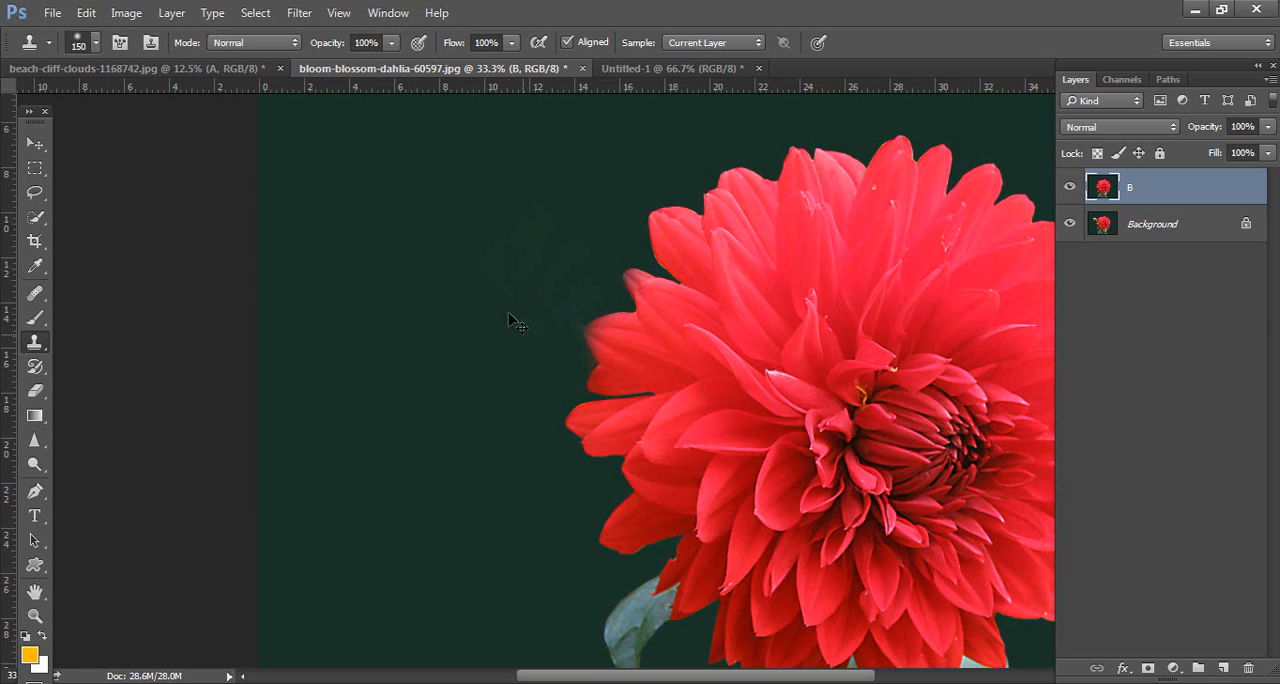
click(86, 13)
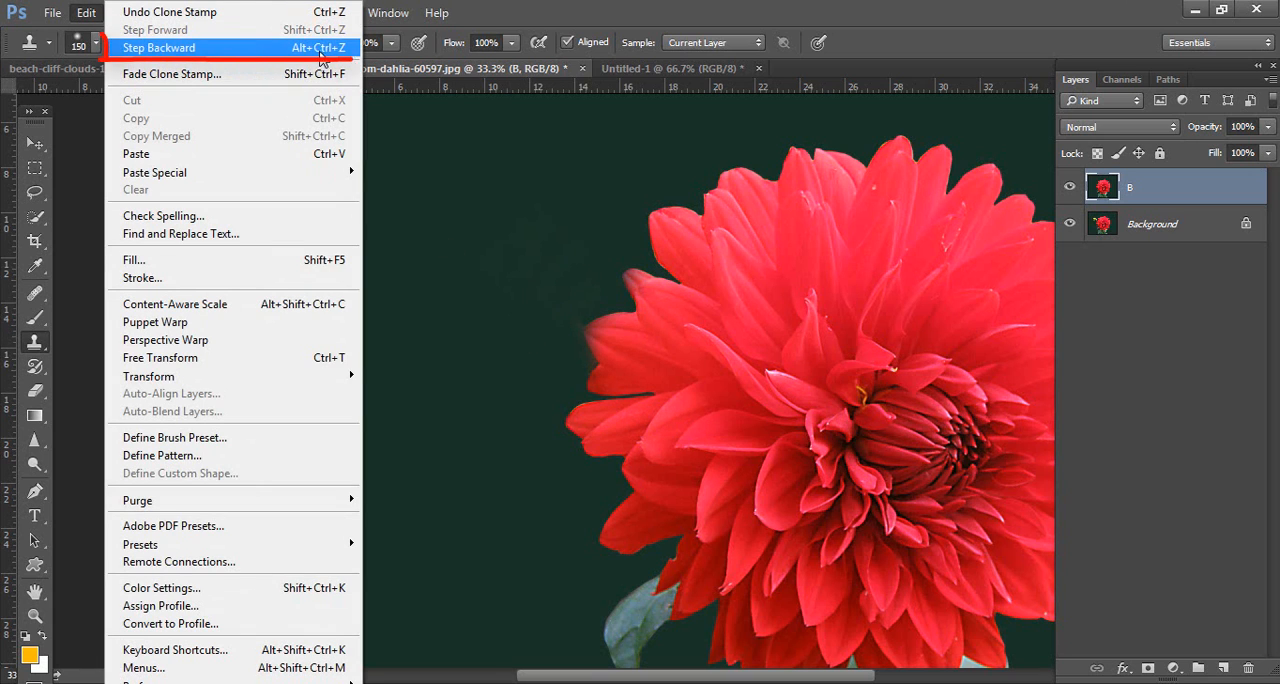
click(251, 48)
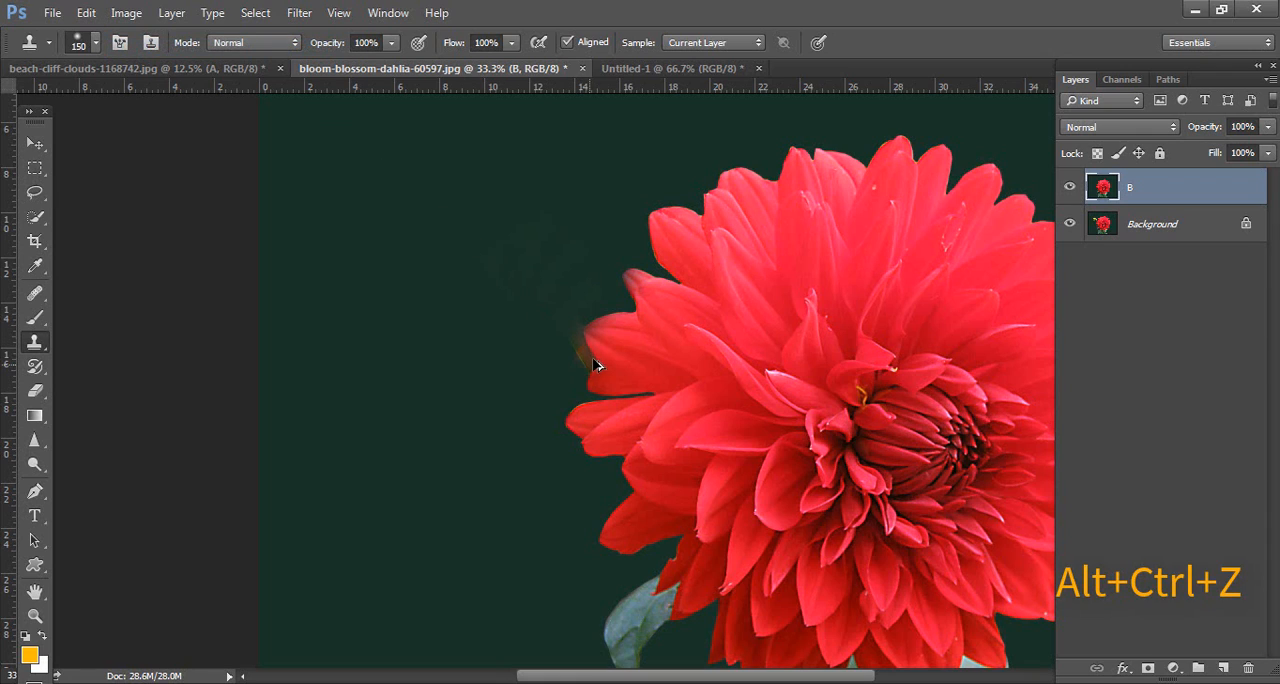
key(ctrl+alt+z)
key(ctrl+alt+z)
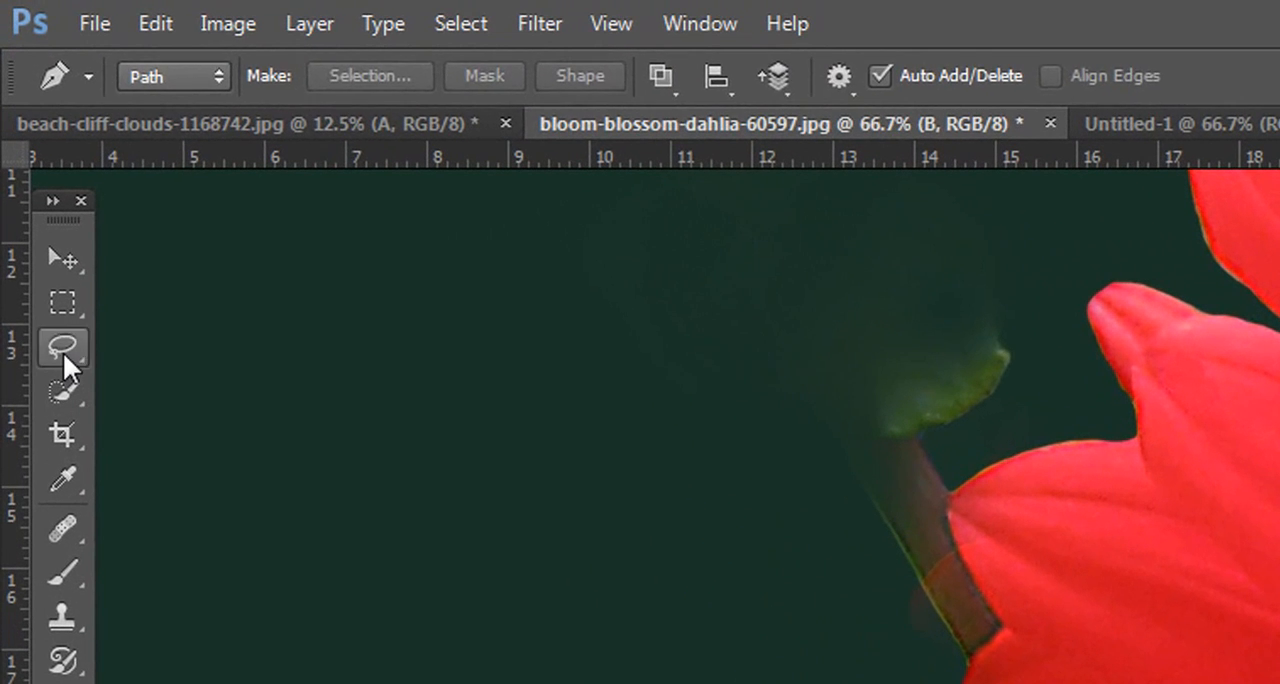
Step: Lasso the leftover leaf and stem along the petal edge, clone dark green background over them at brush size 150, and deselect
click(48, 269)
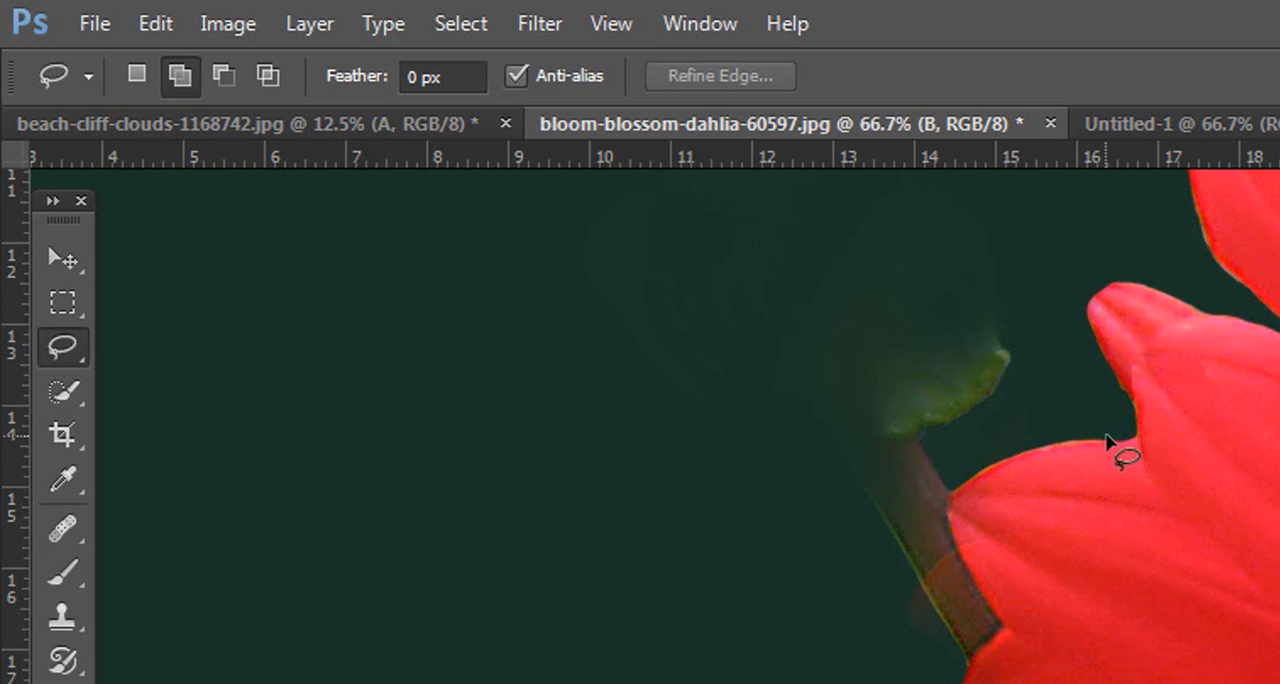
mouse_move(1058, 440)
mouse_down()
mouse_move(951, 517)
mouse_move(988, 632)
mouse_move(970, 680)
mouse_move(900, 651)
mouse_move(771, 343)
mouse_move(960, 275)
mouse_move(1100, 436)
mouse_up()
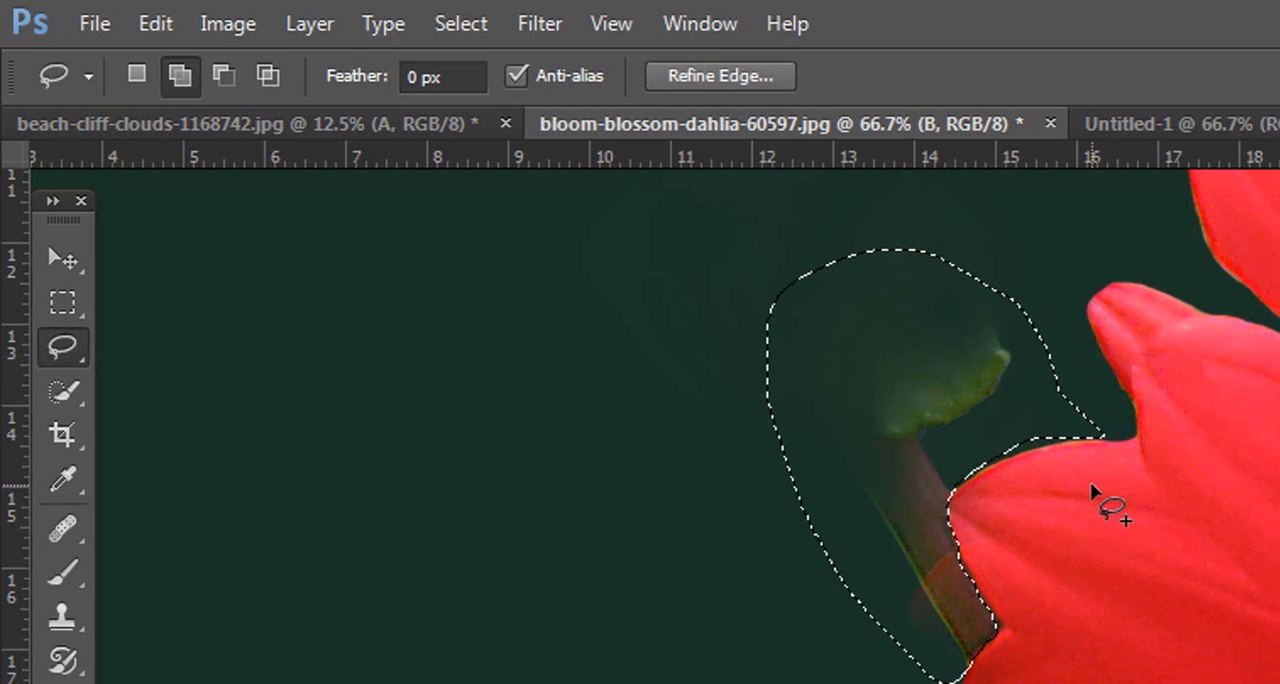
key(s)
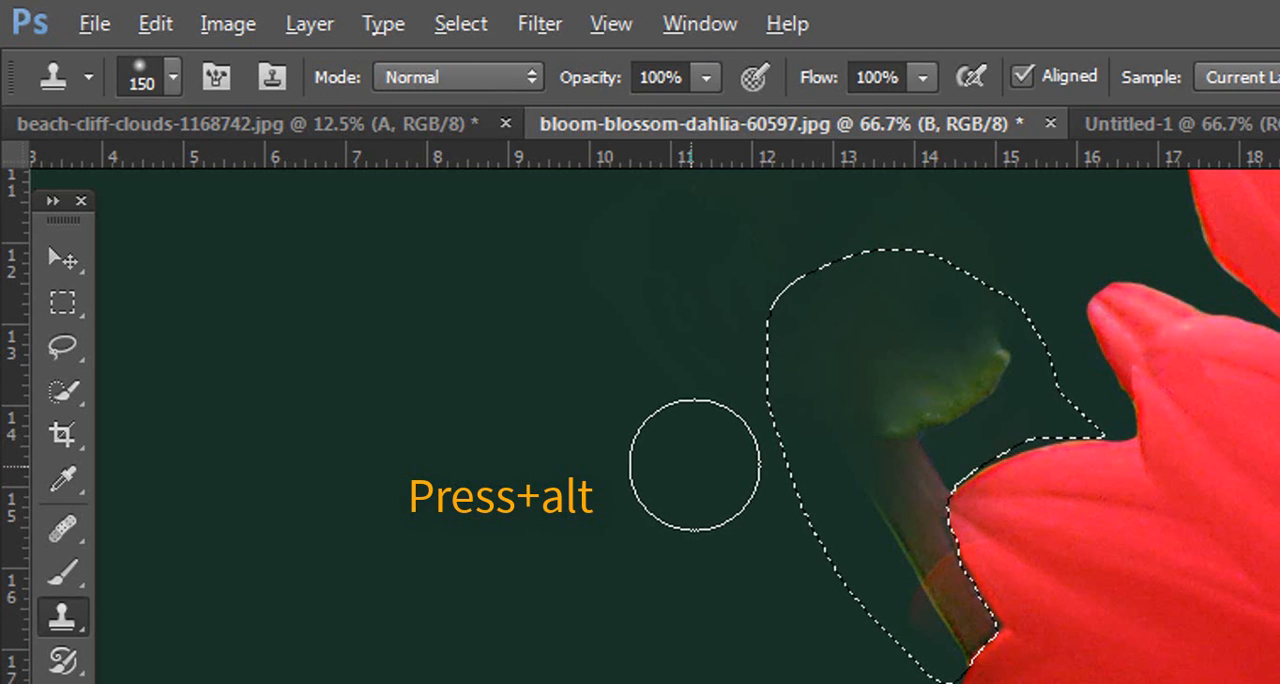
alt+click(703, 373)
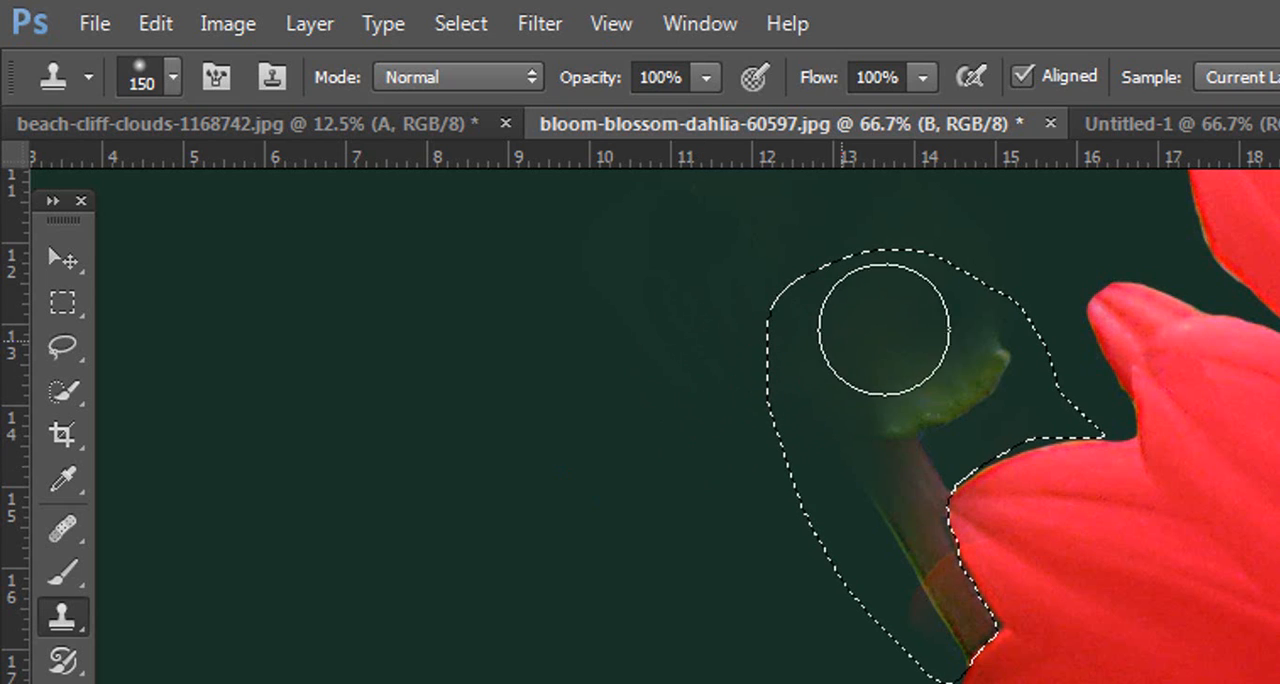
mouse_move(816, 514)
mouse_down()
mouse_move(907, 321)
mouse_move(870, 468)
mouse_move(931, 353)
mouse_move(943, 432)
mouse_move(952, 353)
mouse_move(872, 562)
mouse_move(842, 555)
mouse_move(885, 622)
mouse_move(880, 607)
mouse_move(936, 647)
mouse_move(916, 598)
mouse_move(874, 576)
mouse_move(911, 625)
mouse_move(830, 465)
mouse_move(874, 593)
mouse_move(809, 397)
mouse_move(815, 354)
mouse_move(755, 495)
mouse_move(879, 360)
mouse_move(949, 360)
mouse_move(779, 358)
mouse_move(782, 327)
mouse_move(931, 280)
mouse_up()
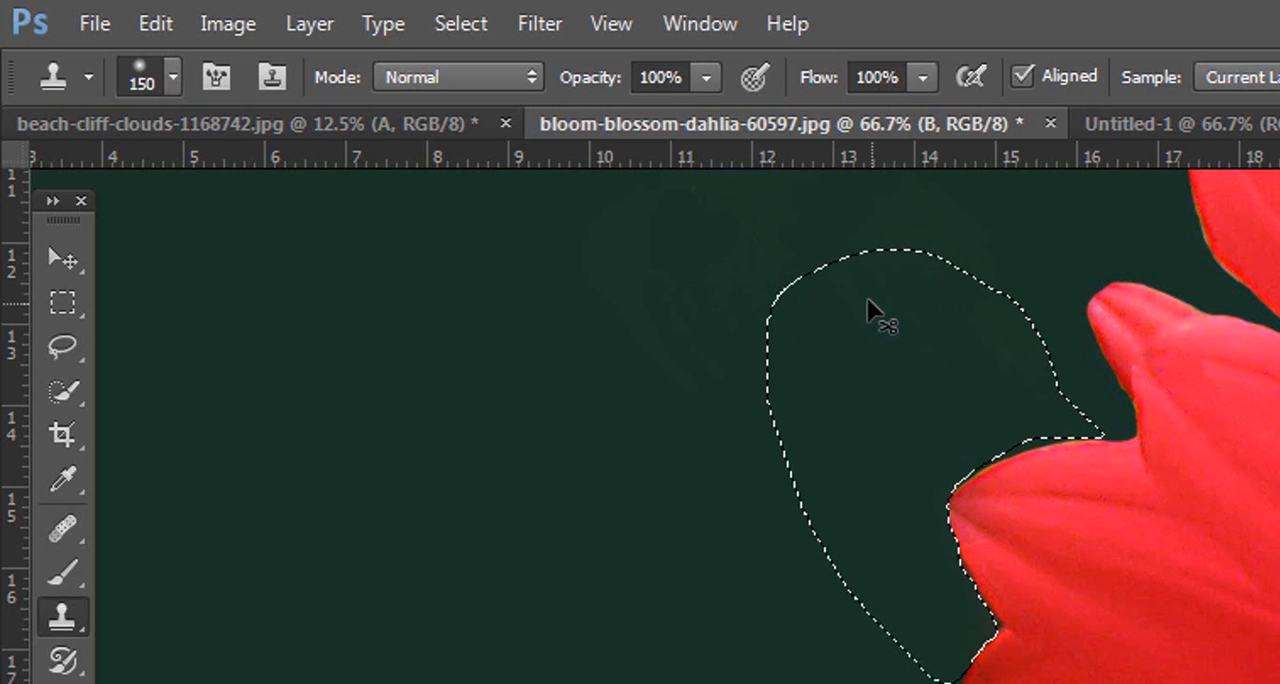
key(ctrl+d)
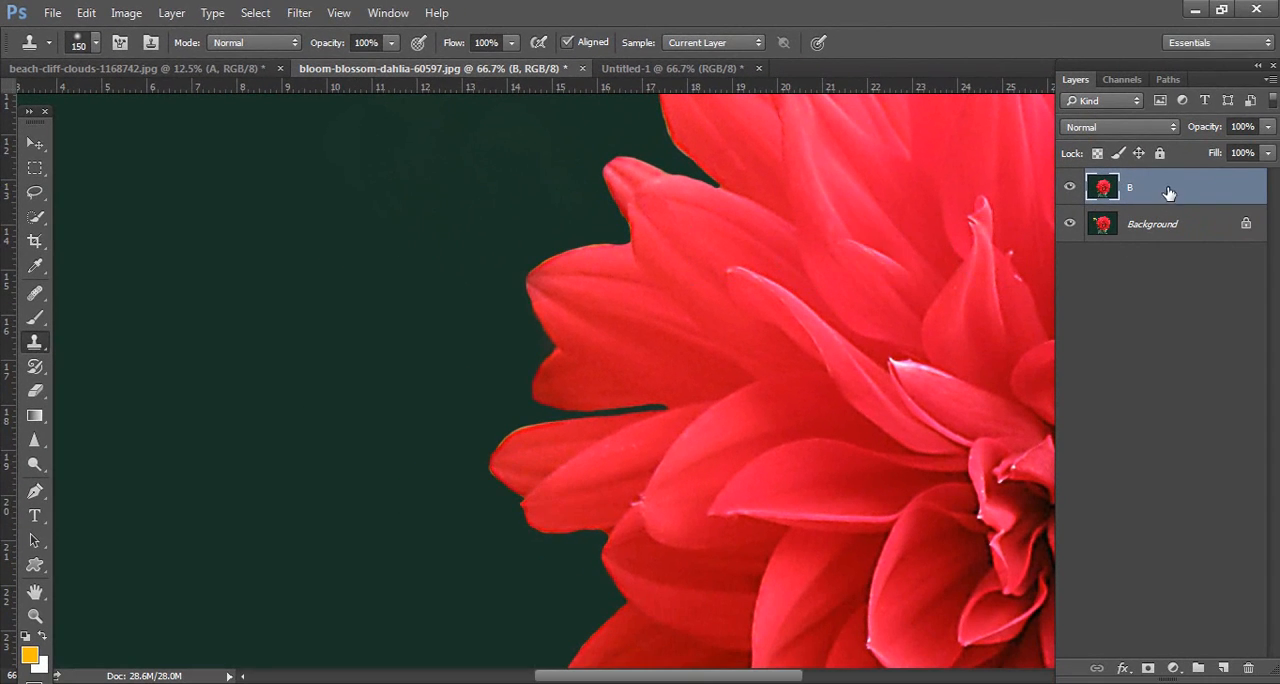
Step: Compare the retouched dahlia with the original at full view by toggling layer B's visibility
key(ctrl+minus)
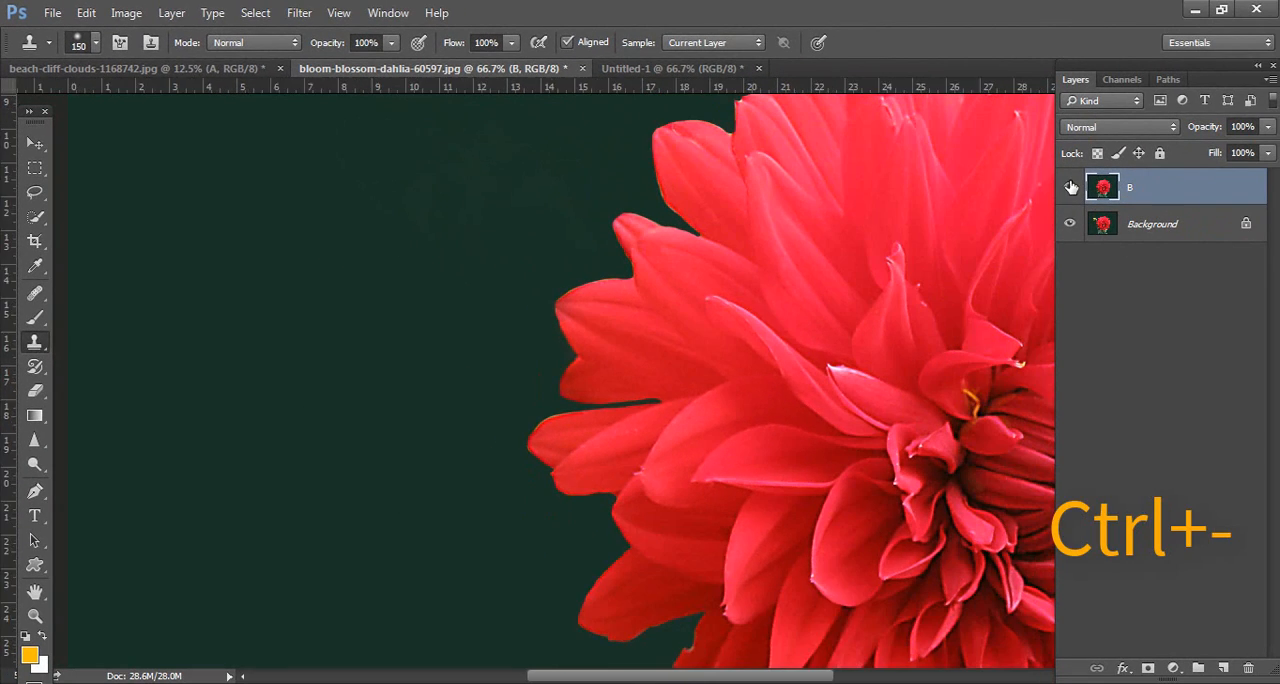
key(ctrl+minus)
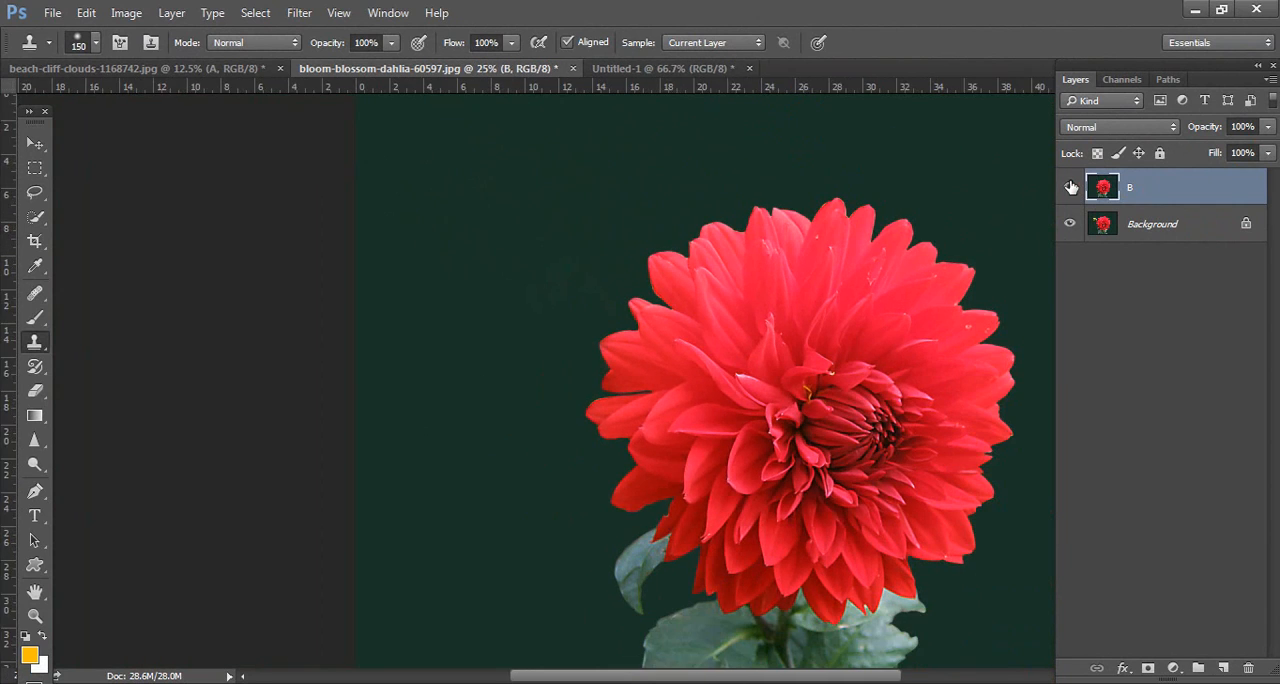
key(ctrl+0)
click(1077, 188)
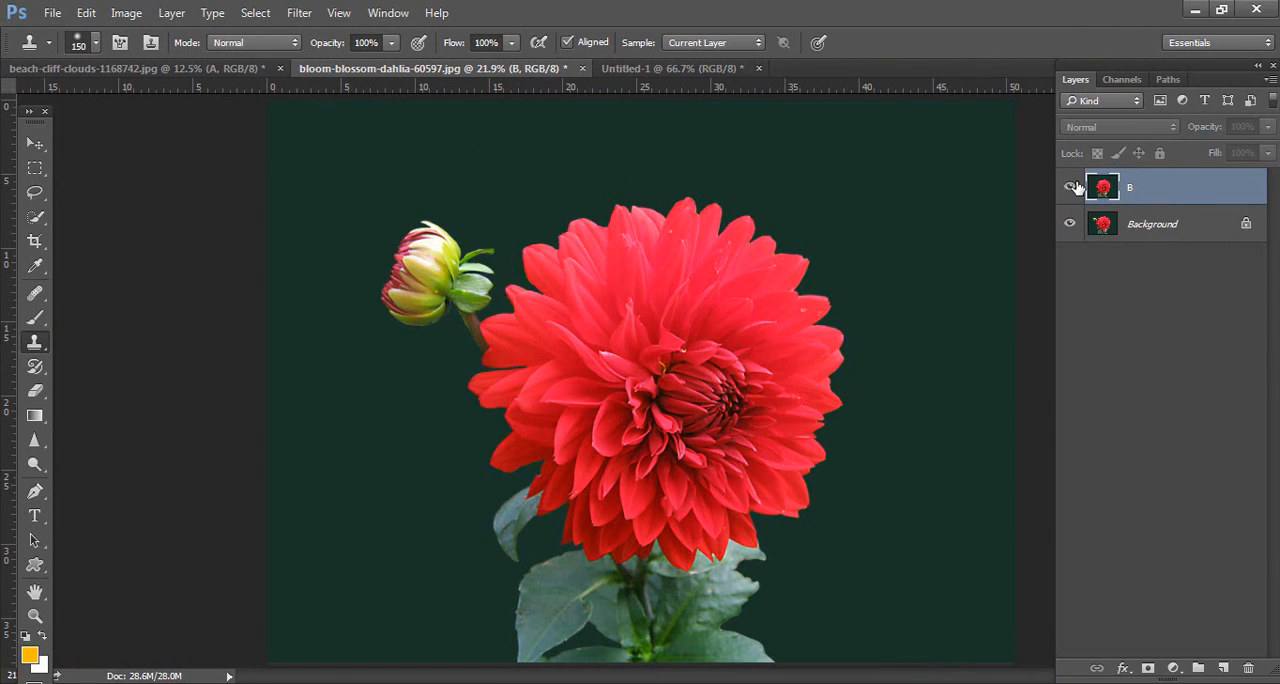
click(1072, 187)
click(1072, 187)
Step: Switch to the Untitled-1 first aid case image and duplicate its Background layer as B
click(680, 70)
key(m)
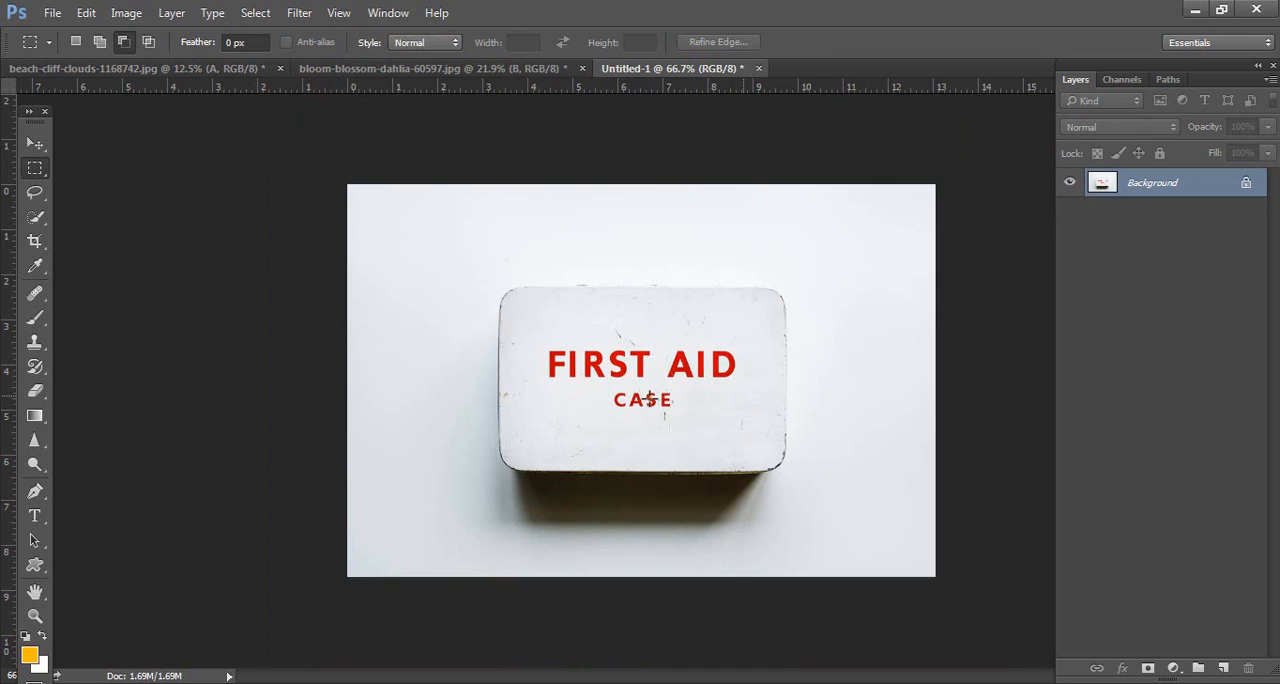
key(v)
right_click(1149, 190)
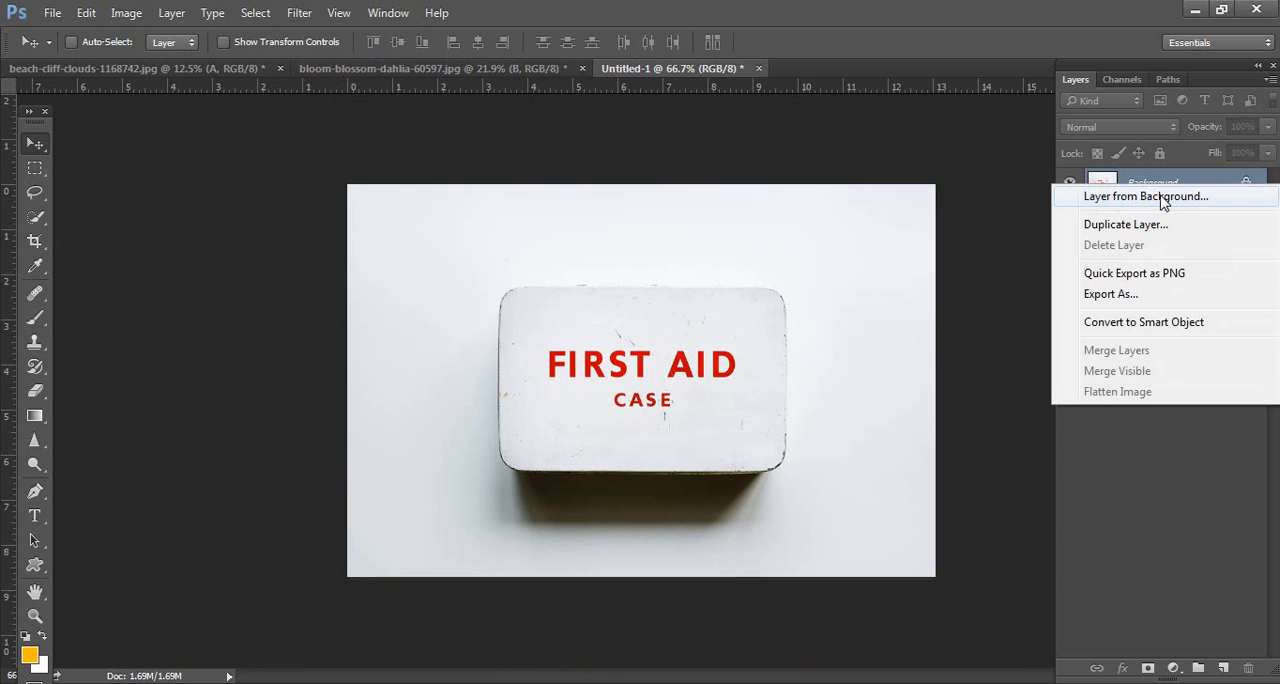
click(1123, 226)
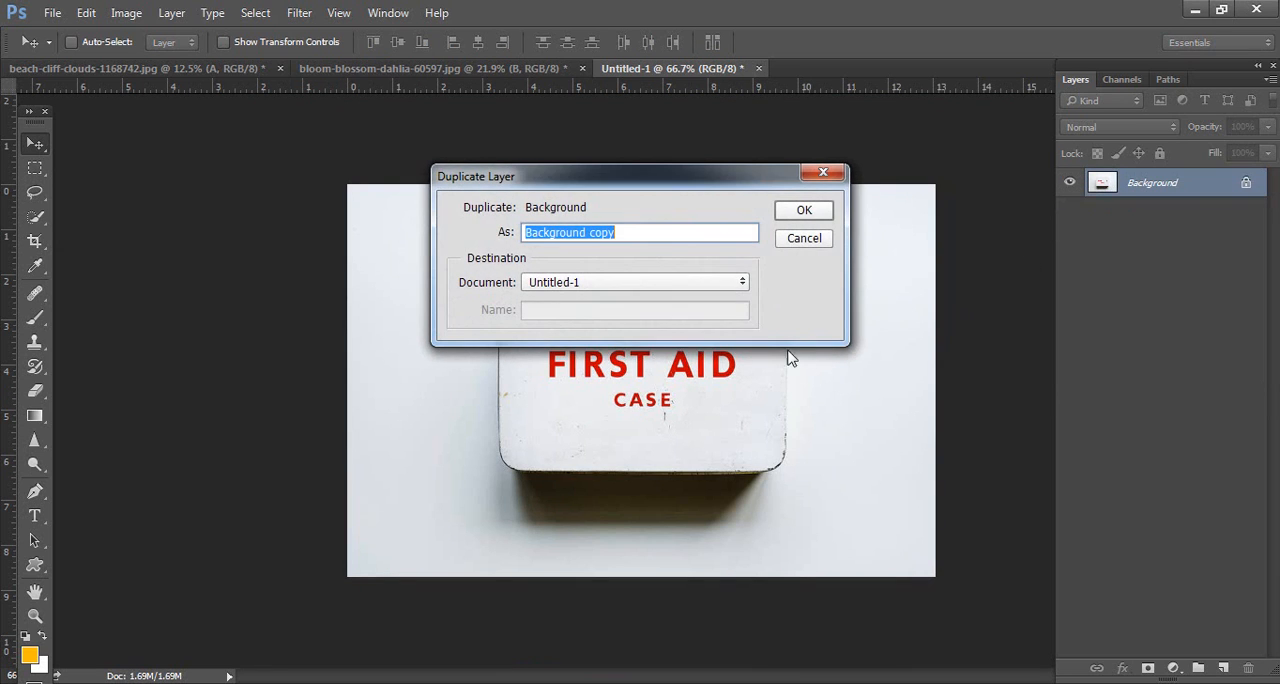
text(B)
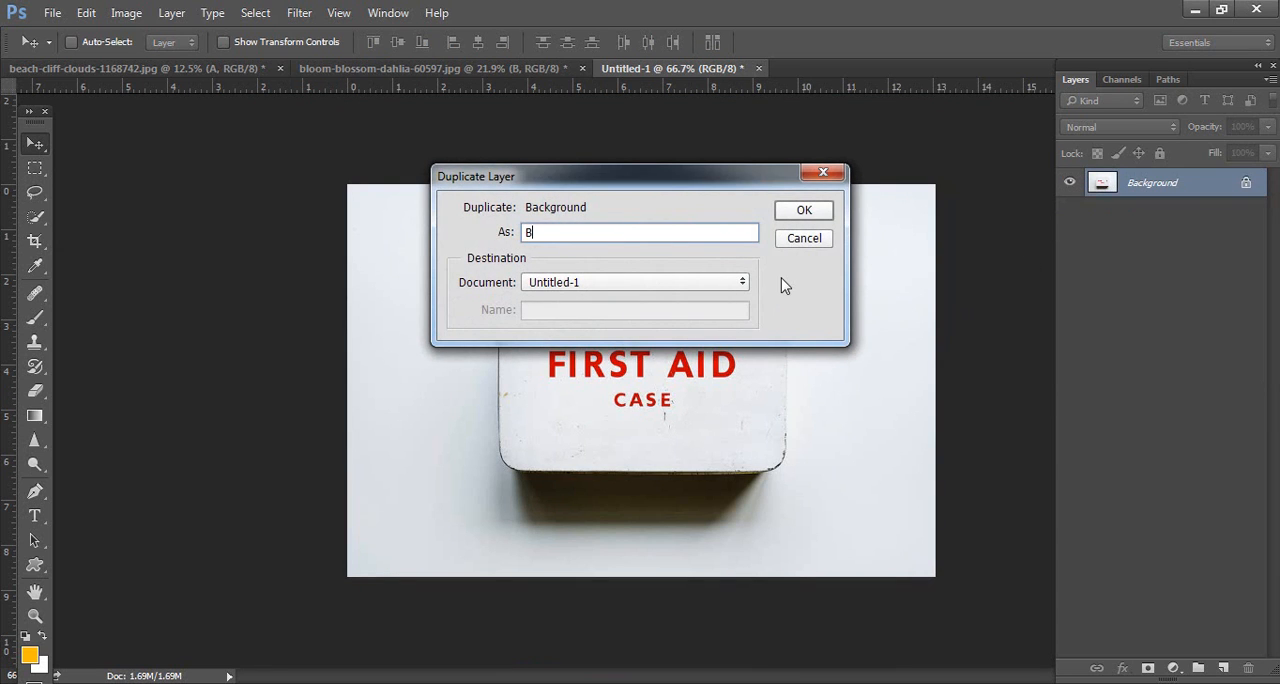
click(805, 211)
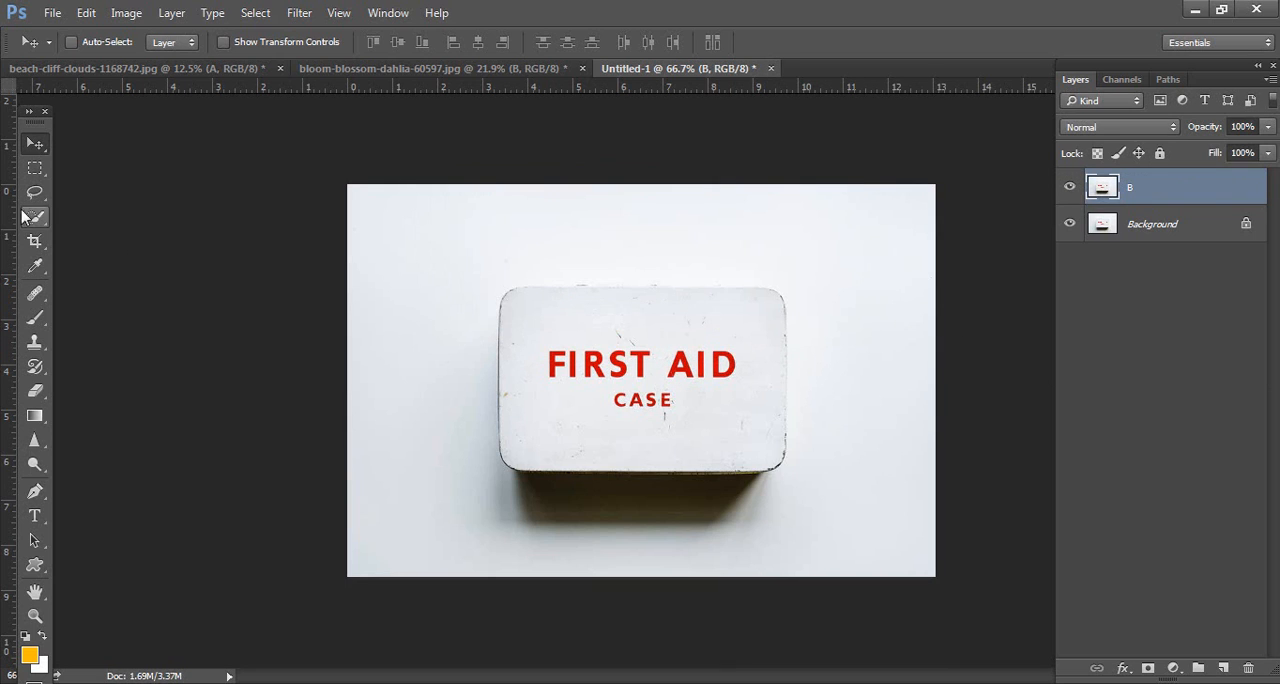
Step: Try to remove the FIRST AID CASE lettering using a rectangular selection and Content-Aware Fill, and compare layer B with the original
click(34, 171)
right_click(34, 169)
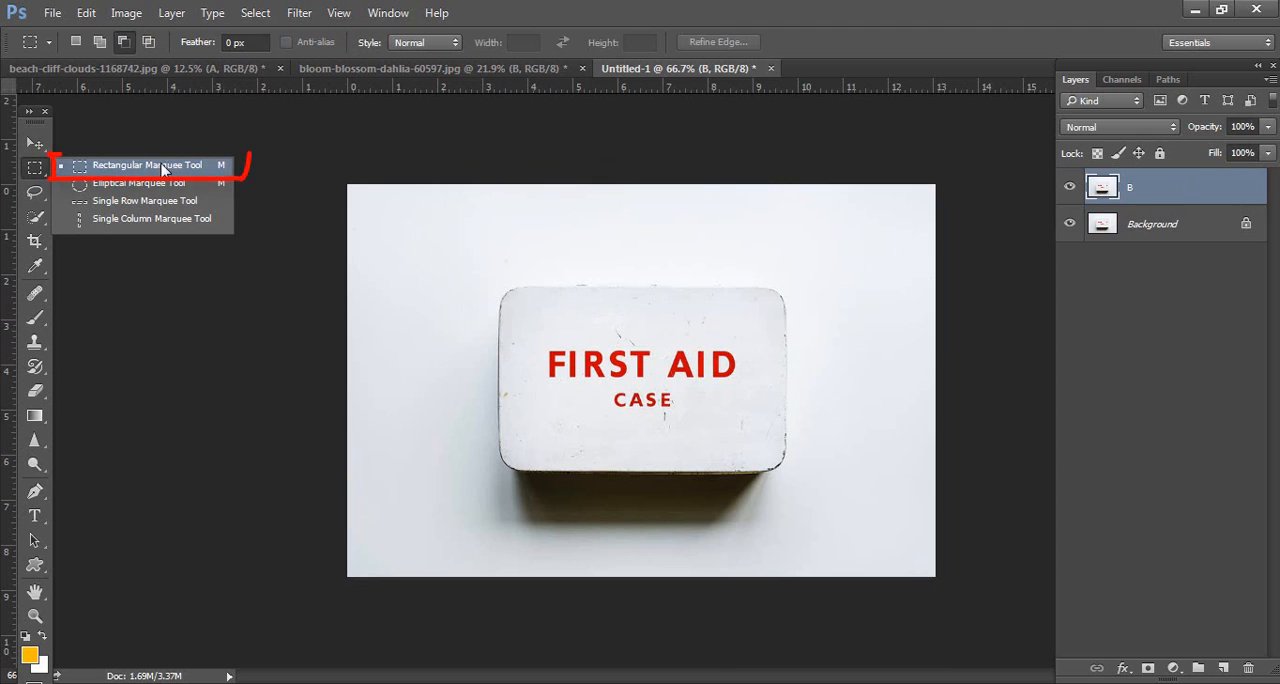
click(160, 166)
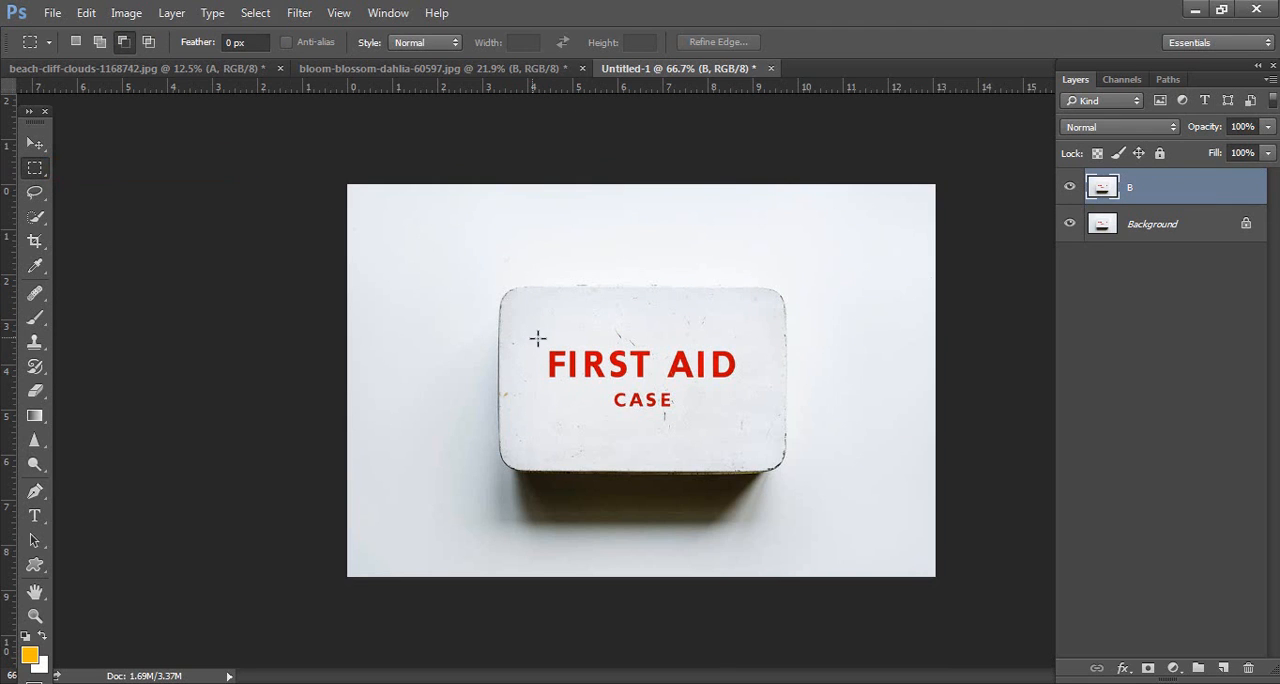
drag(537, 339, 754, 421)
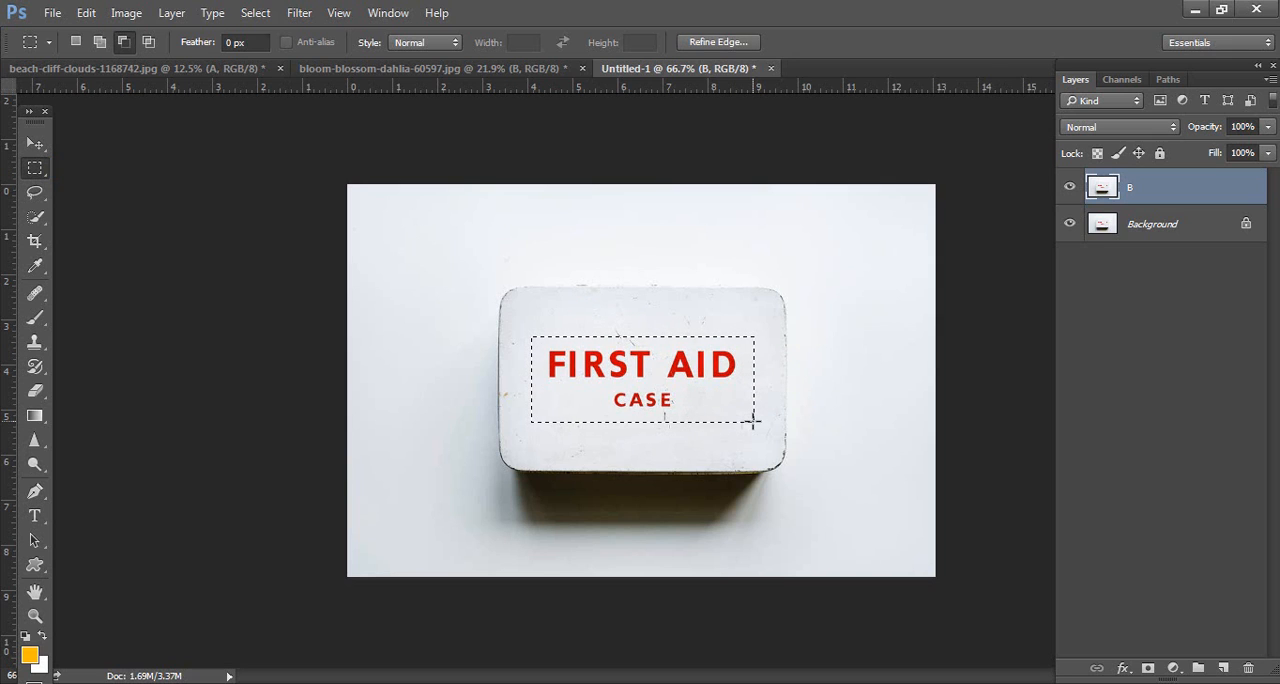
key(i)
key(shift+F5)
key(Return)
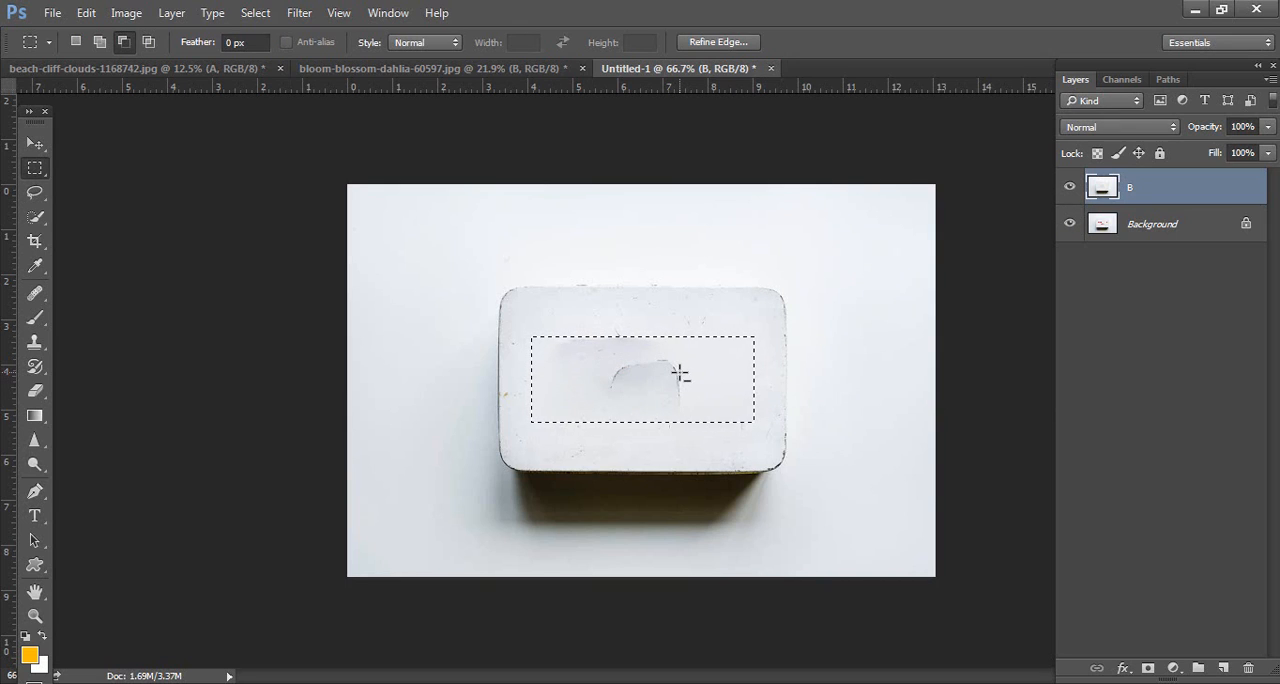
key(ctrl+d)
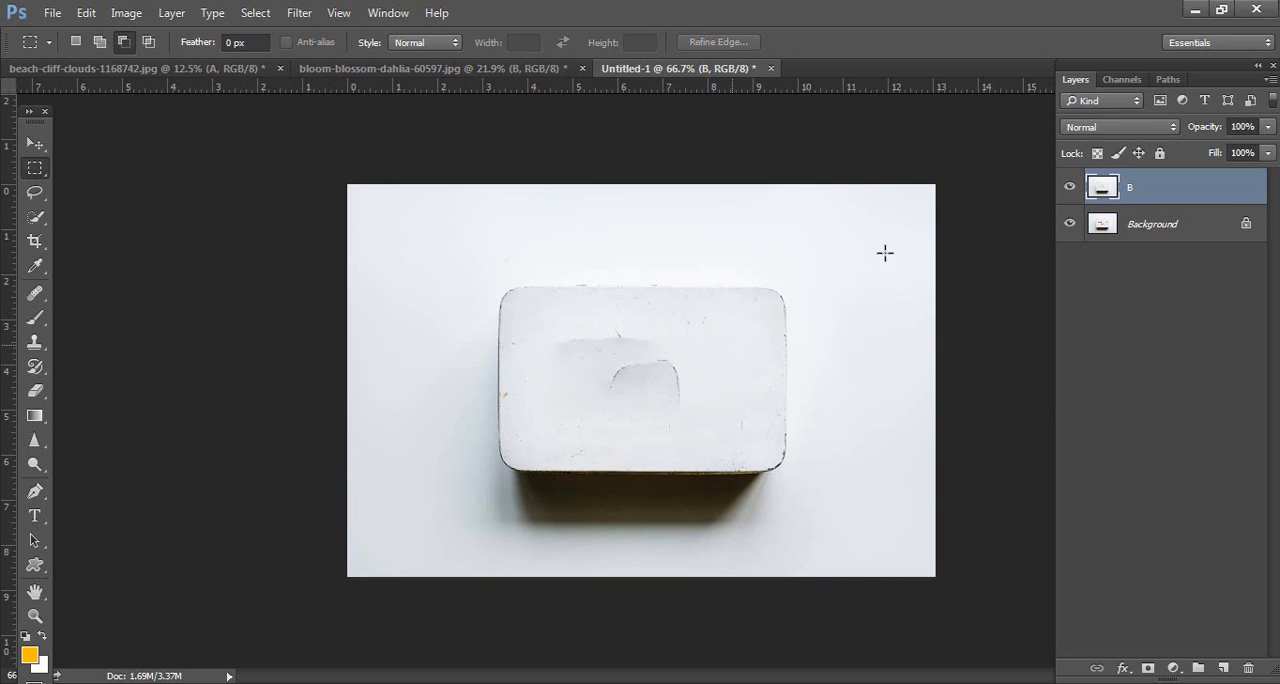
click(1071, 187)
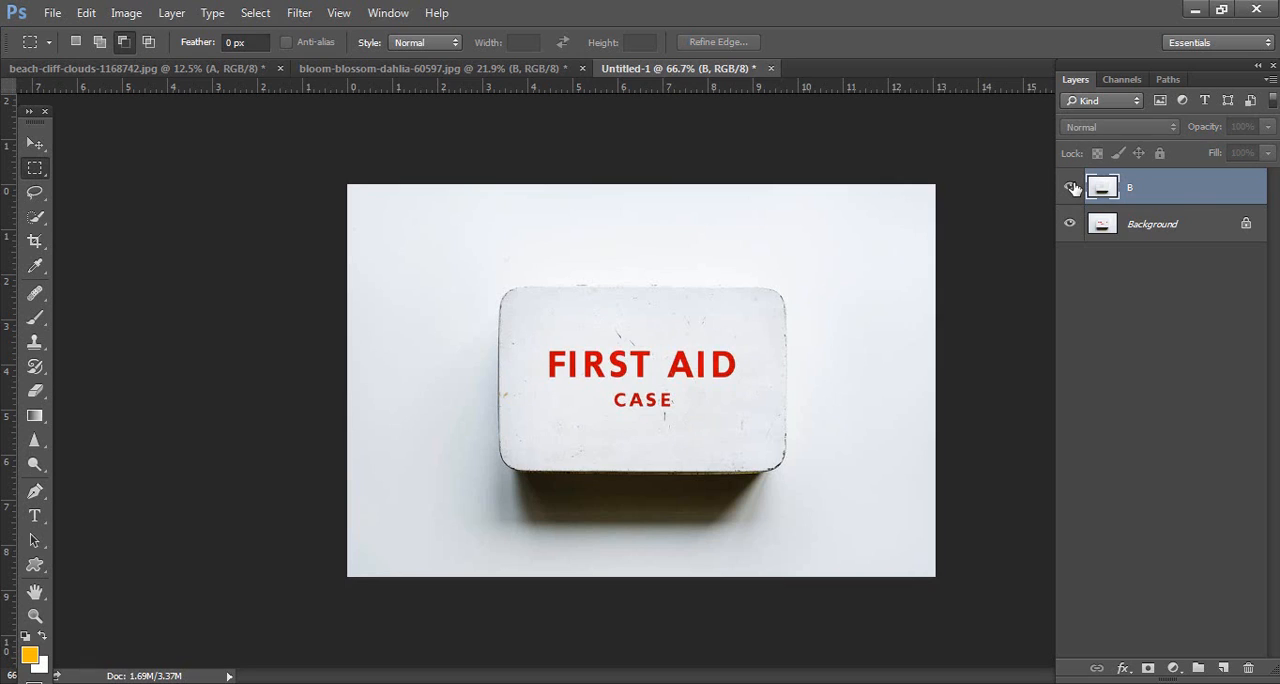
click(1071, 187)
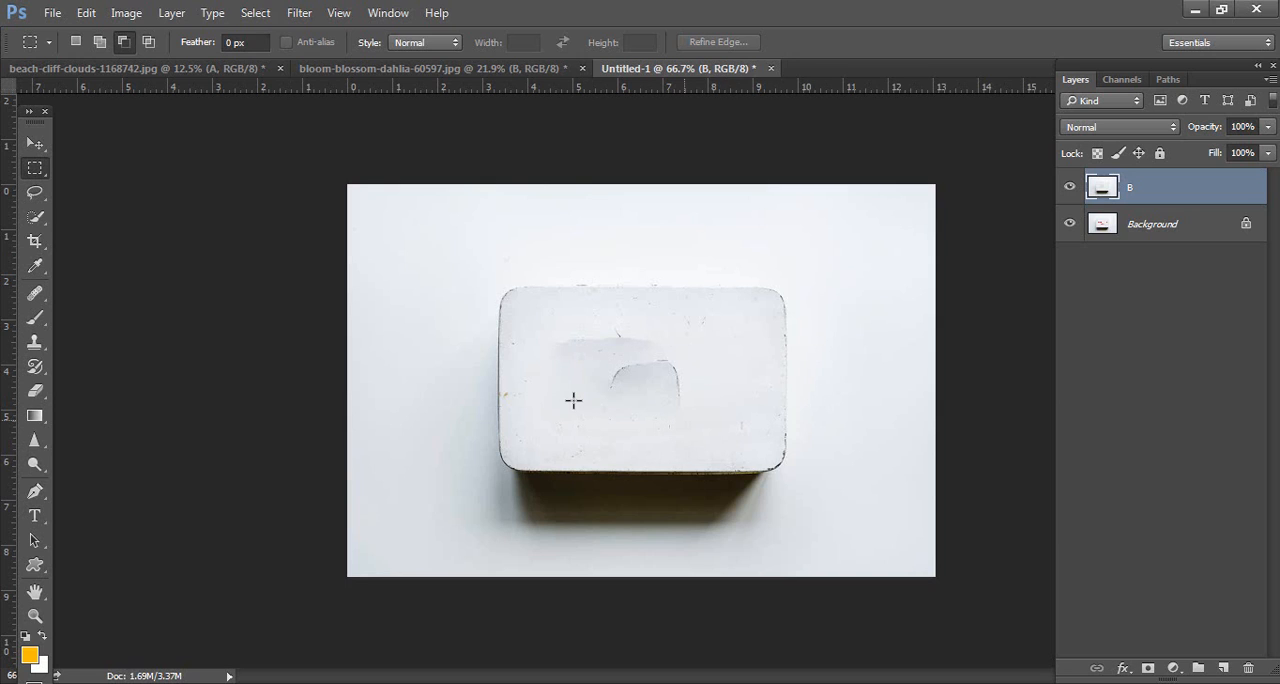
Step: Step backward through the fill and the rectangular selection around the lettering
key(ctrl+shift+d)
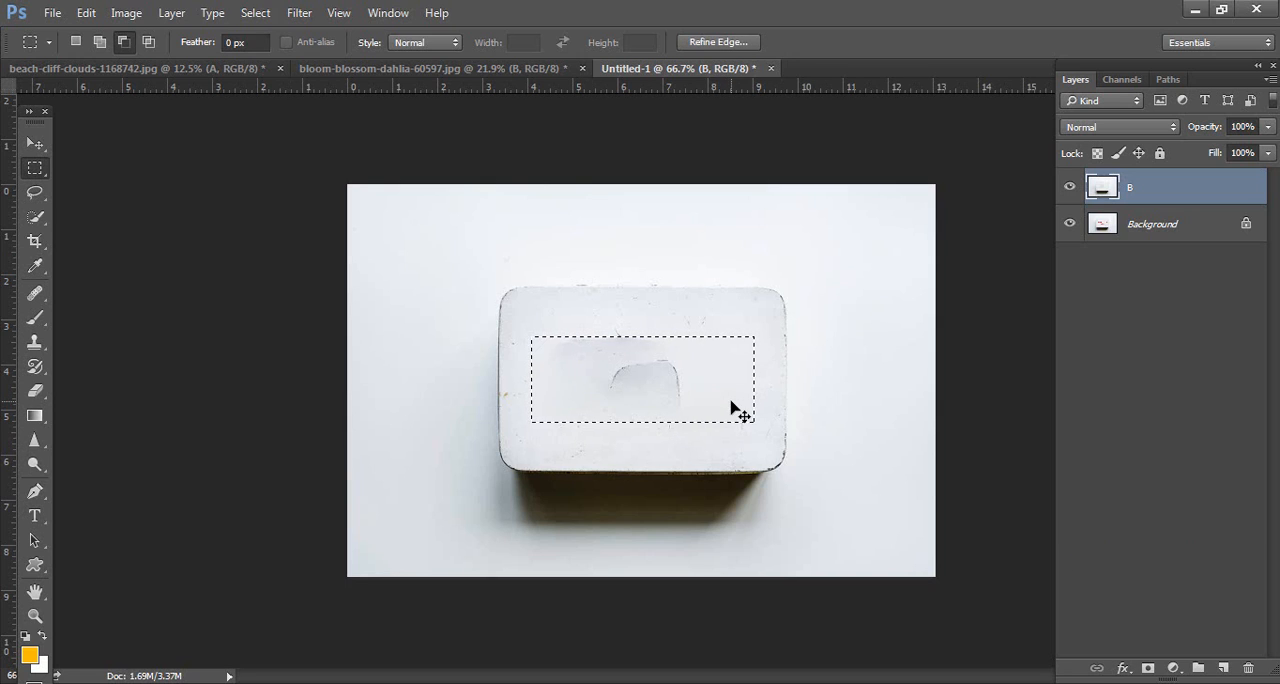
key(ctrl+alt+z)
key(ctrl+alt+z)
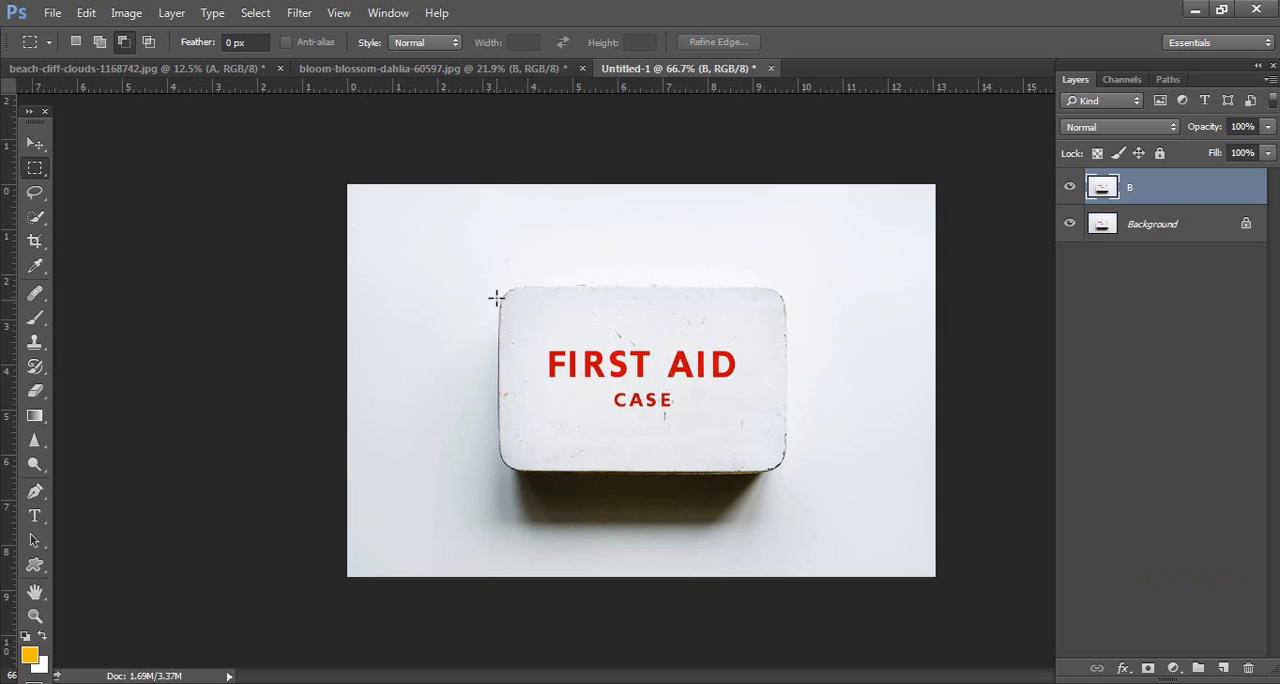
Step: Mask layer B to a rectangular selection just inside the case lid's edges, and target the layer's image instead of the mask
drag(504, 295, 782, 466)
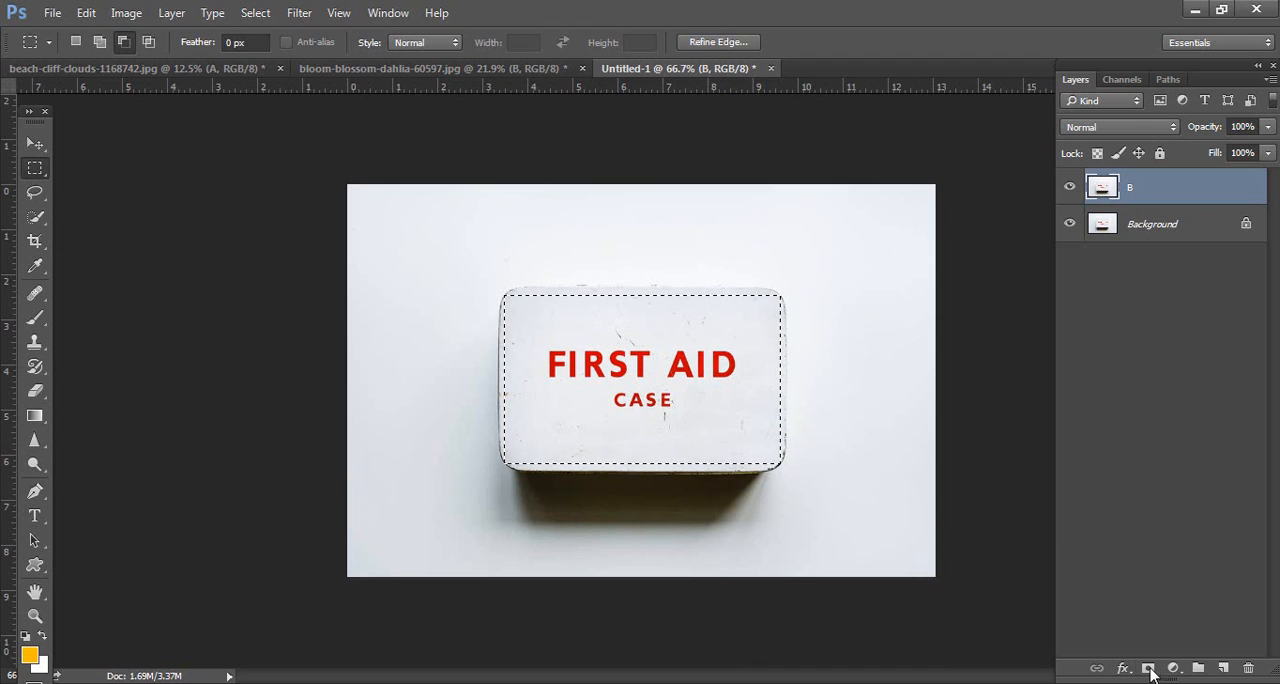
click(1150, 670)
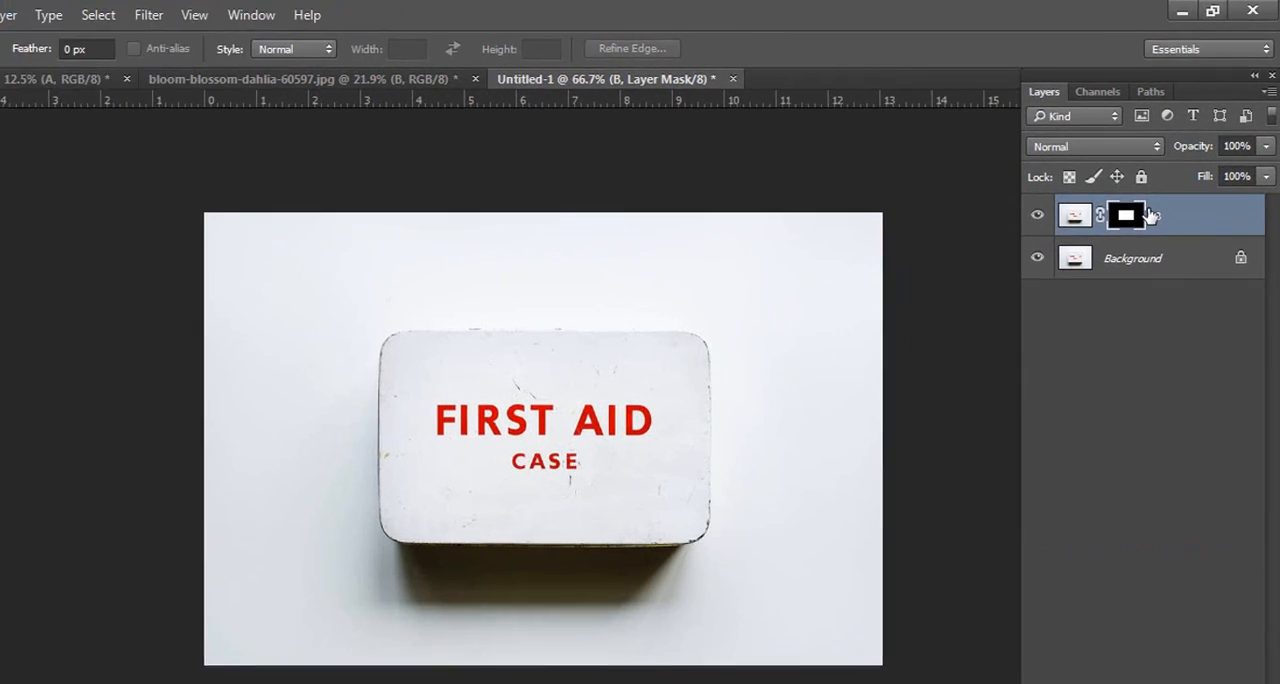
click(1076, 222)
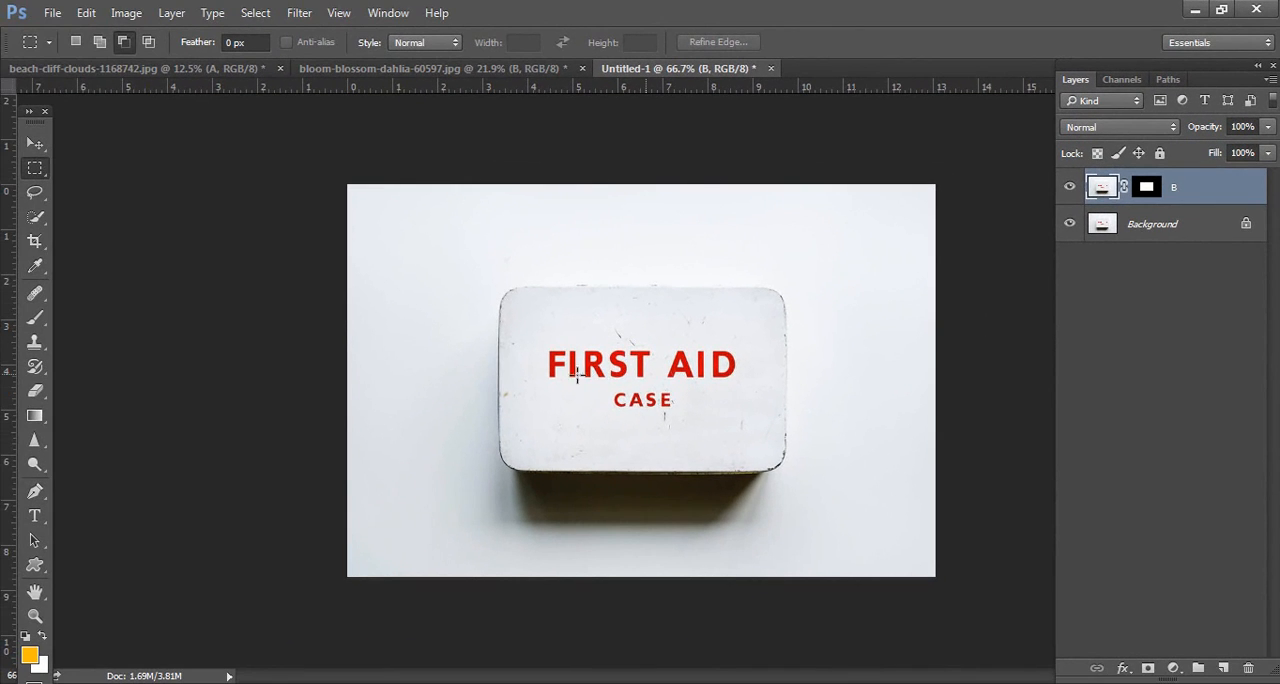
Step: Select the FIRST AID CASE lettering with a rectangle, fill it using Content-Aware at 100% opacity, and clear the selection
drag(542, 343, 738, 412)
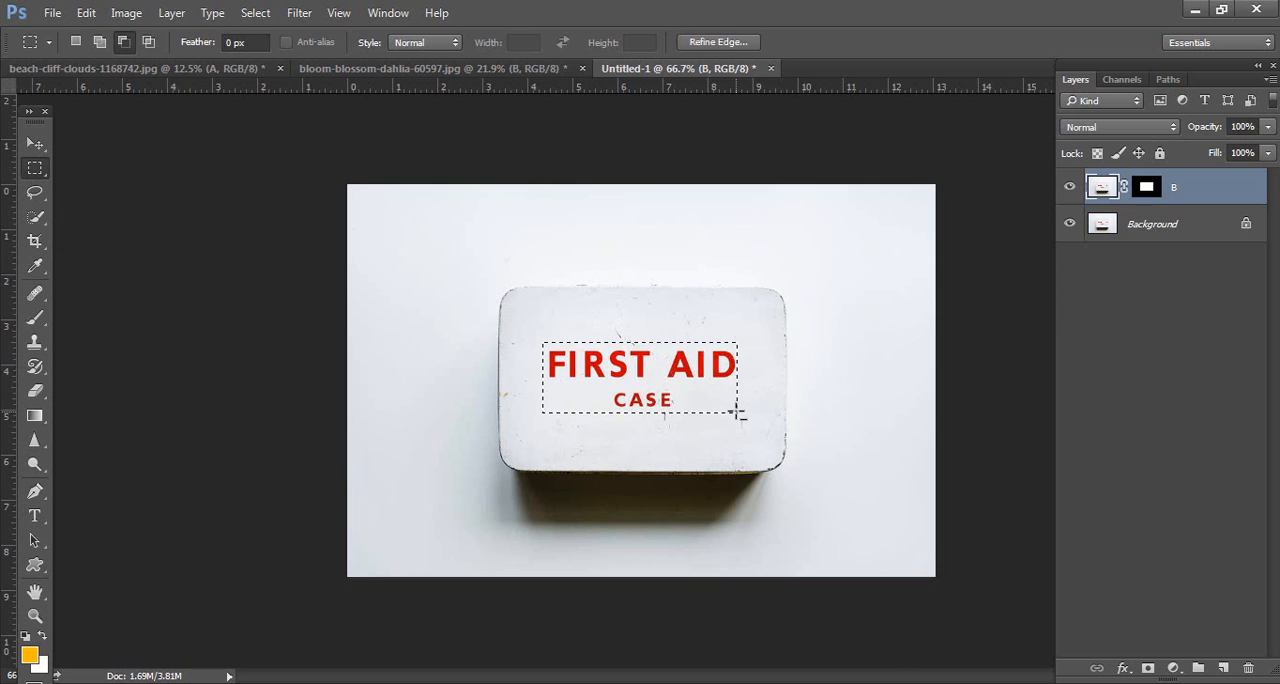
key(shift+F5)
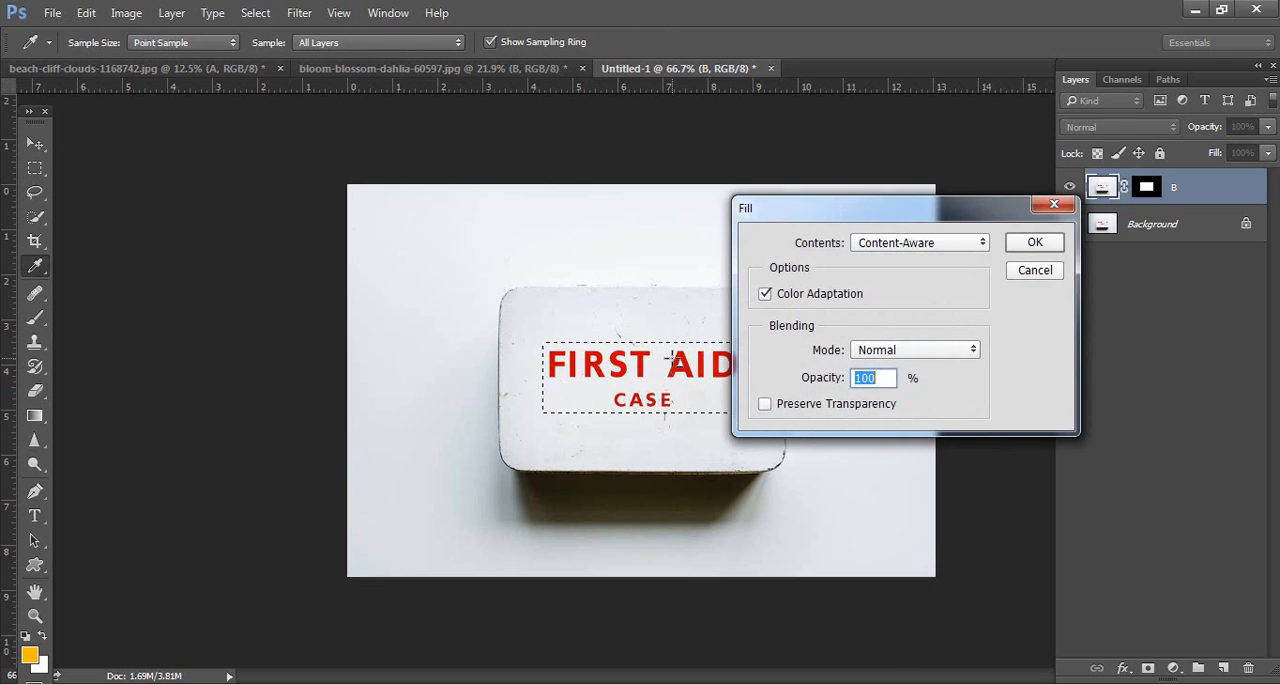
key(Return)
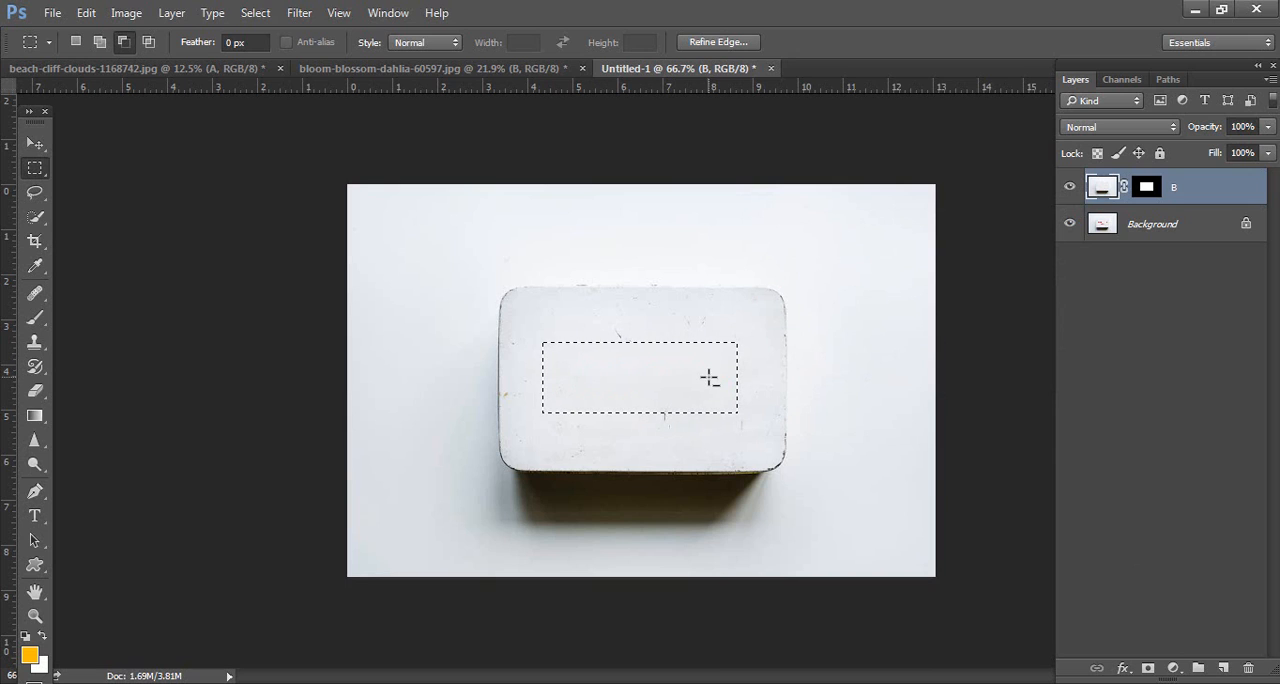
key(ctrl+d)
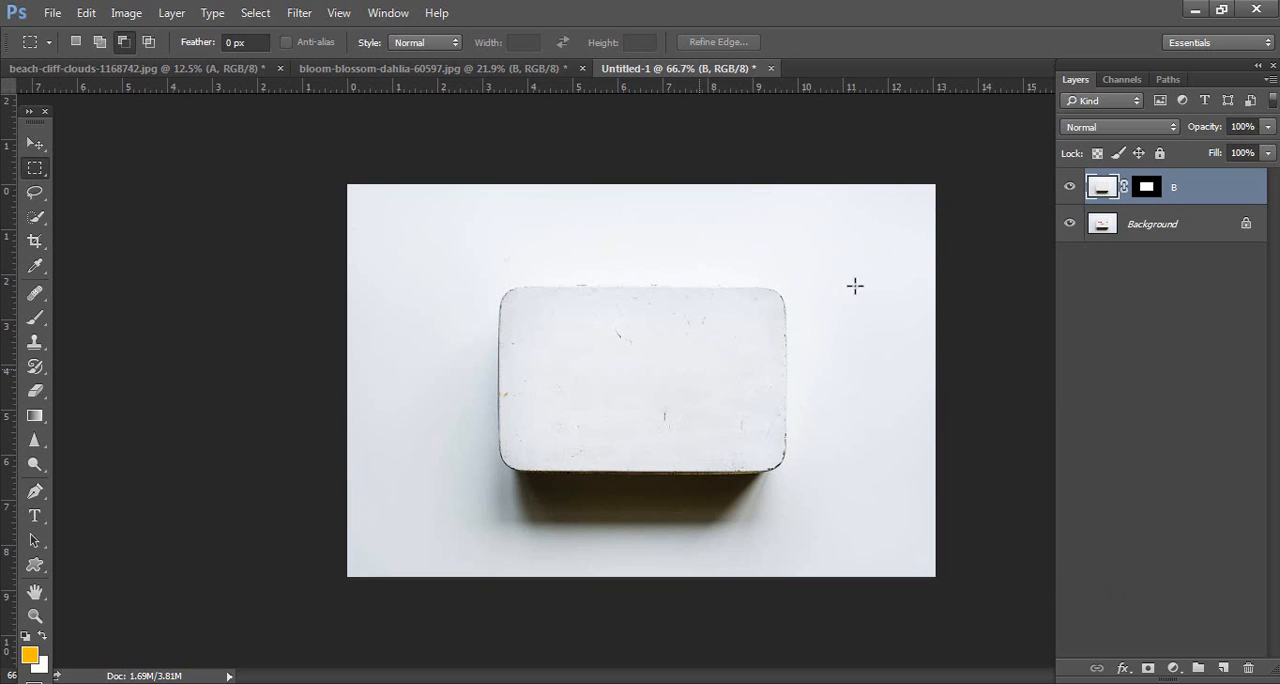
Step: Compare the blank case lid with the original lettering by toggling the masked layer B's visibility
click(1070, 189)
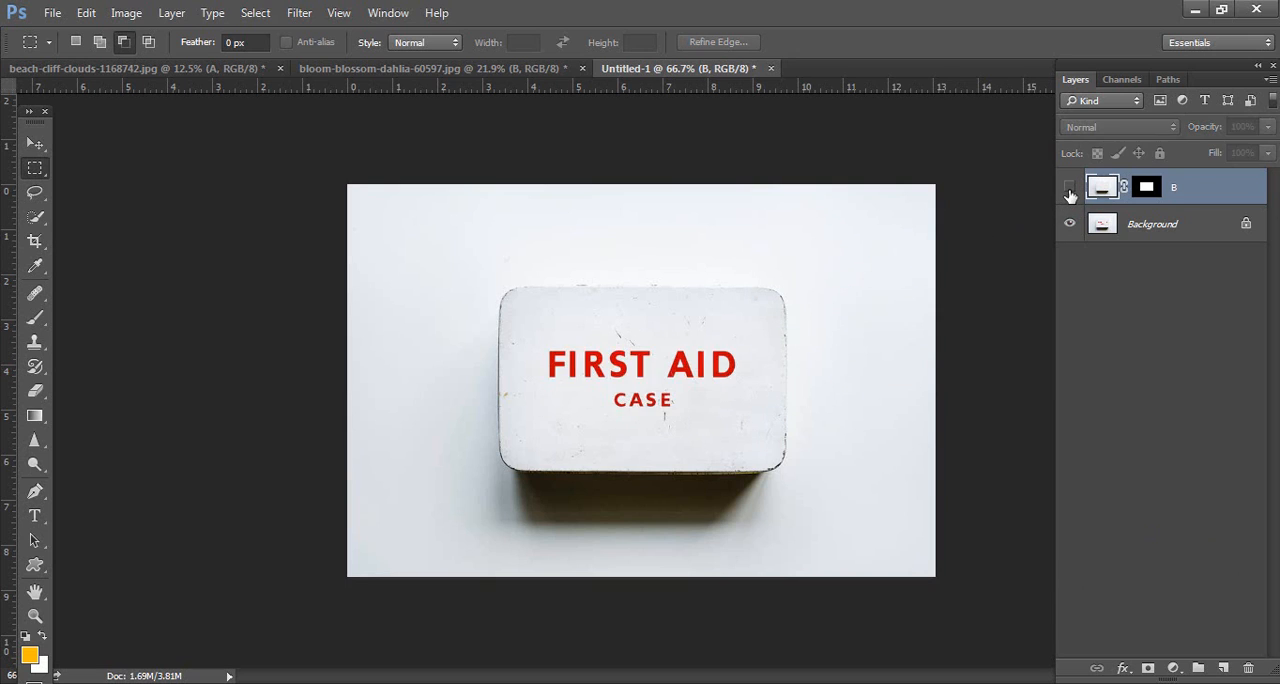
click(1070, 189)
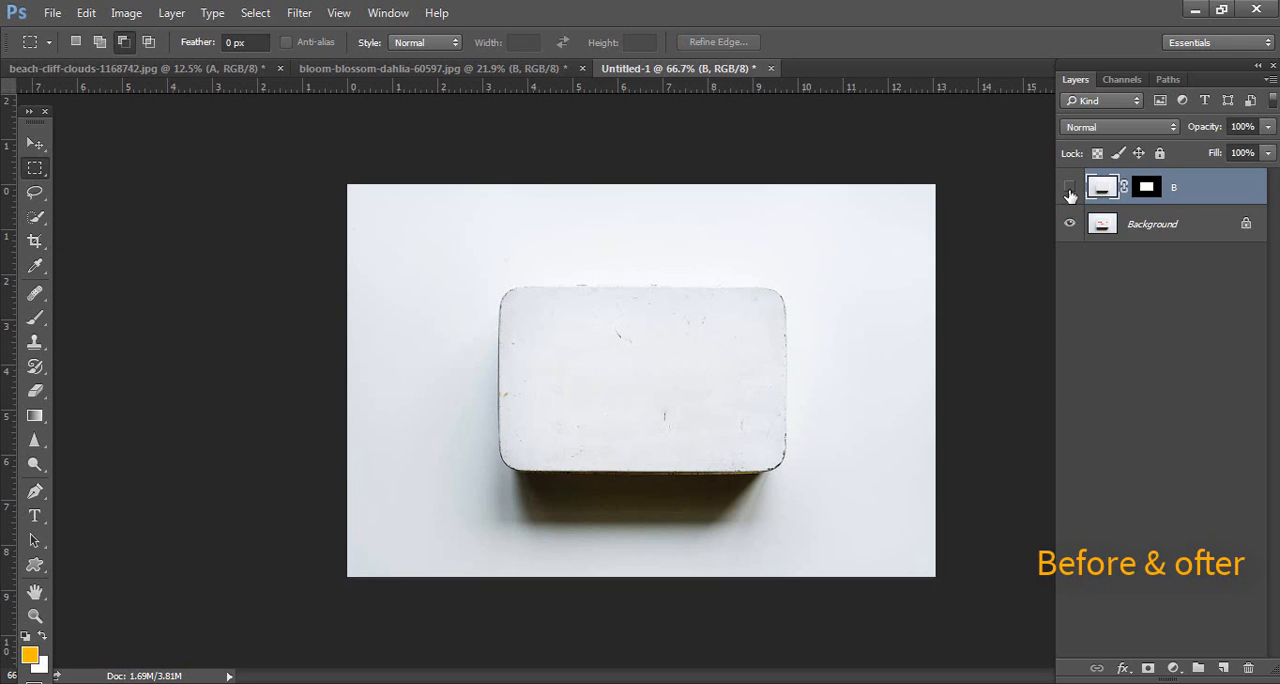
click(1070, 190)
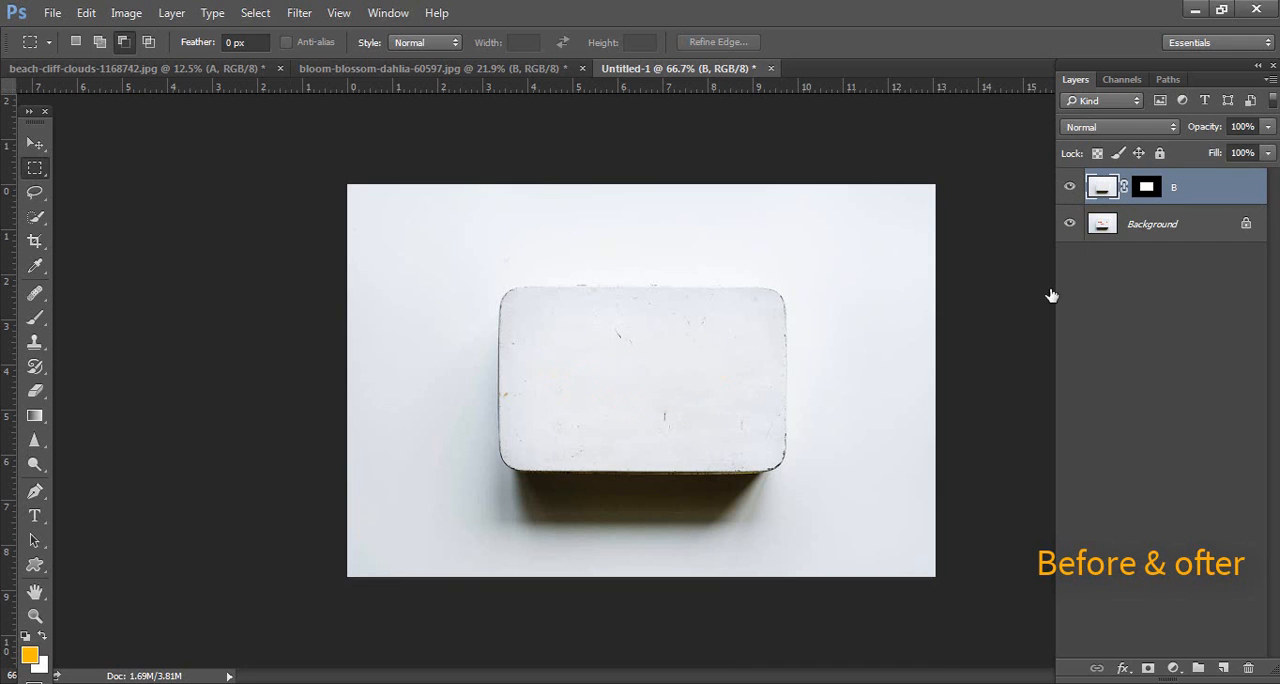